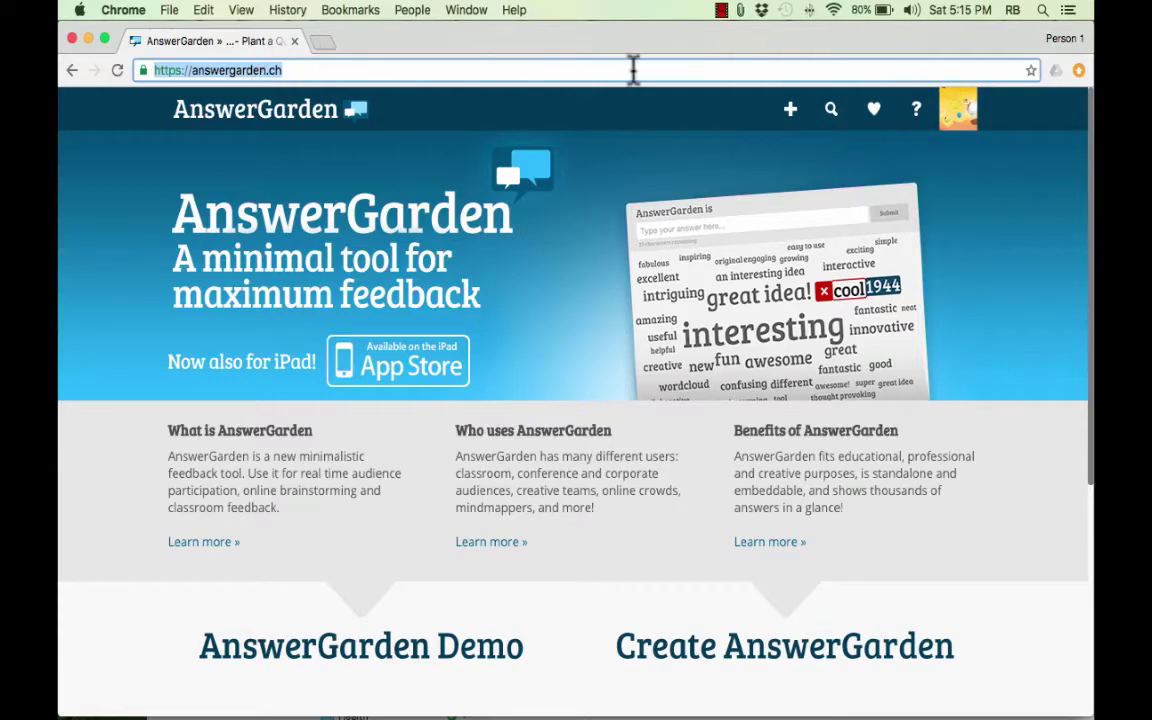
Start a new AnswerGarden with the topic "What qualities would be helpful for a future inventor to develop".
{"action": "left_click", "coordinate": [795, 113]}
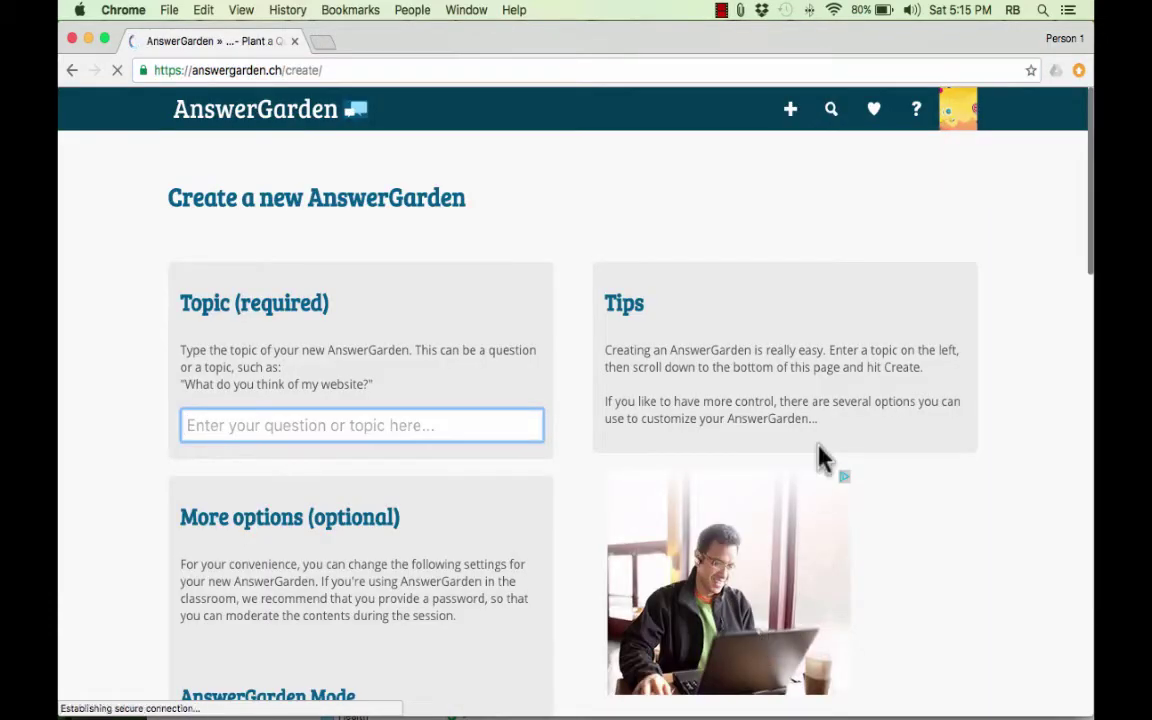
{"action": "scroll", "coordinate": [425, 235], "scroll_direction": "down", "scroll_amount": 3}
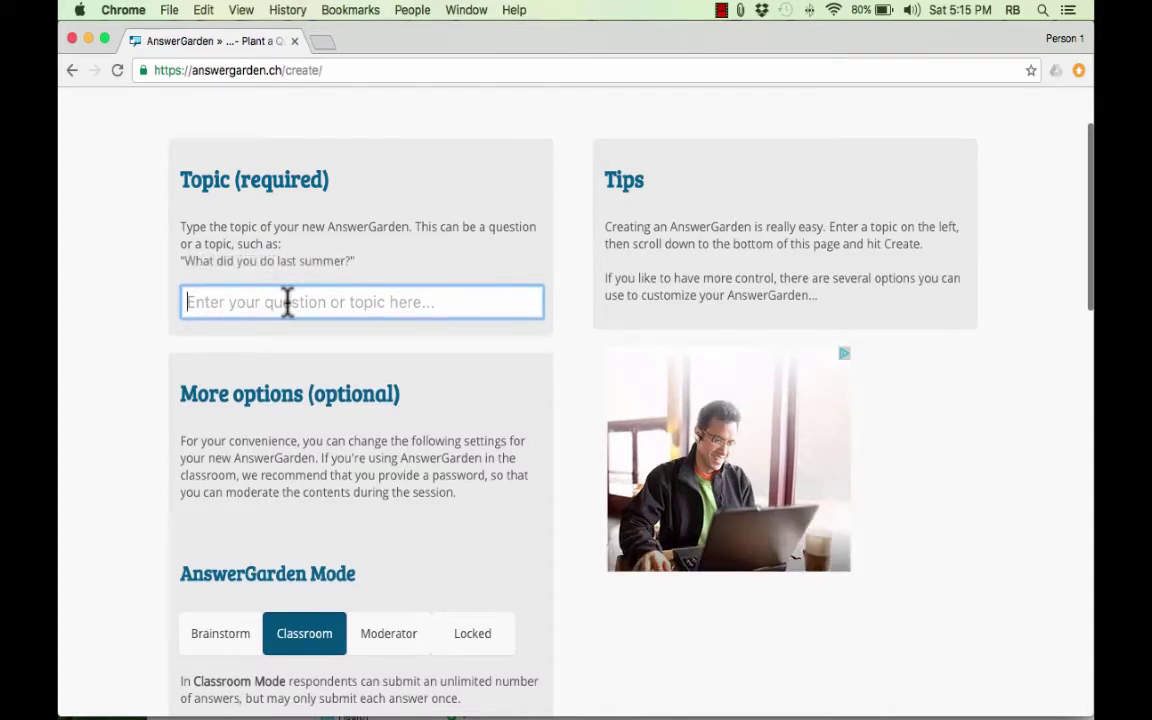
{"action": "type", "text": "What qualities wou"}
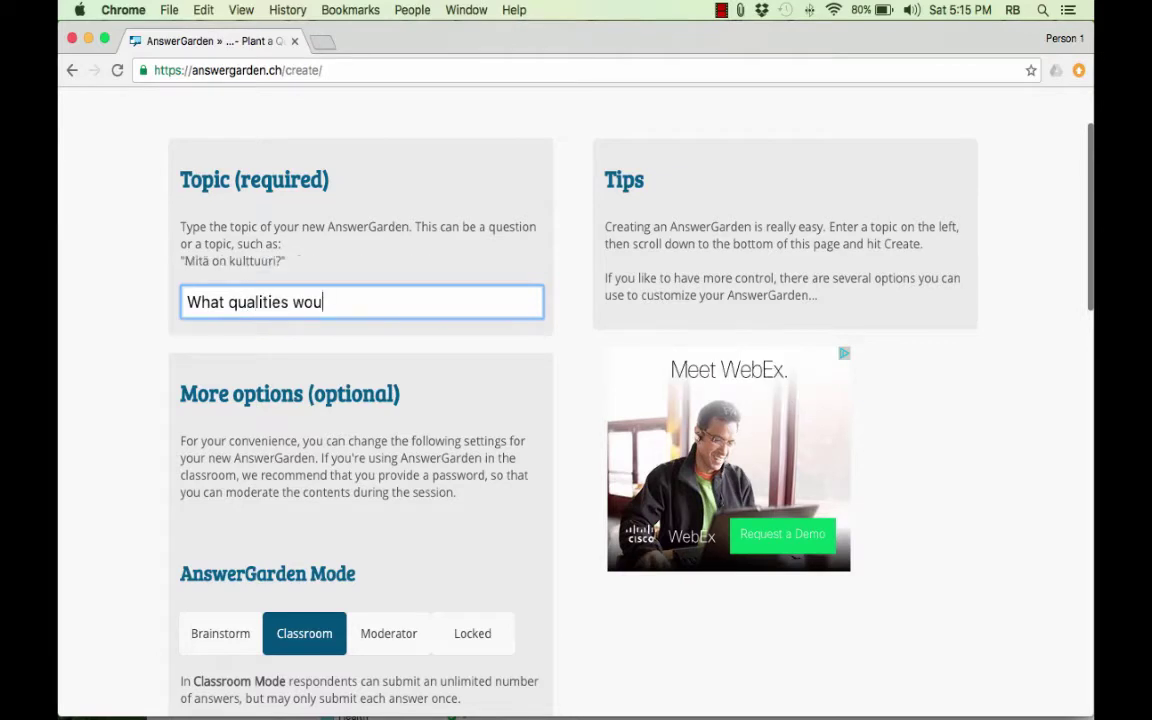
{"action": "type", "text": "ld be helpful for a"}
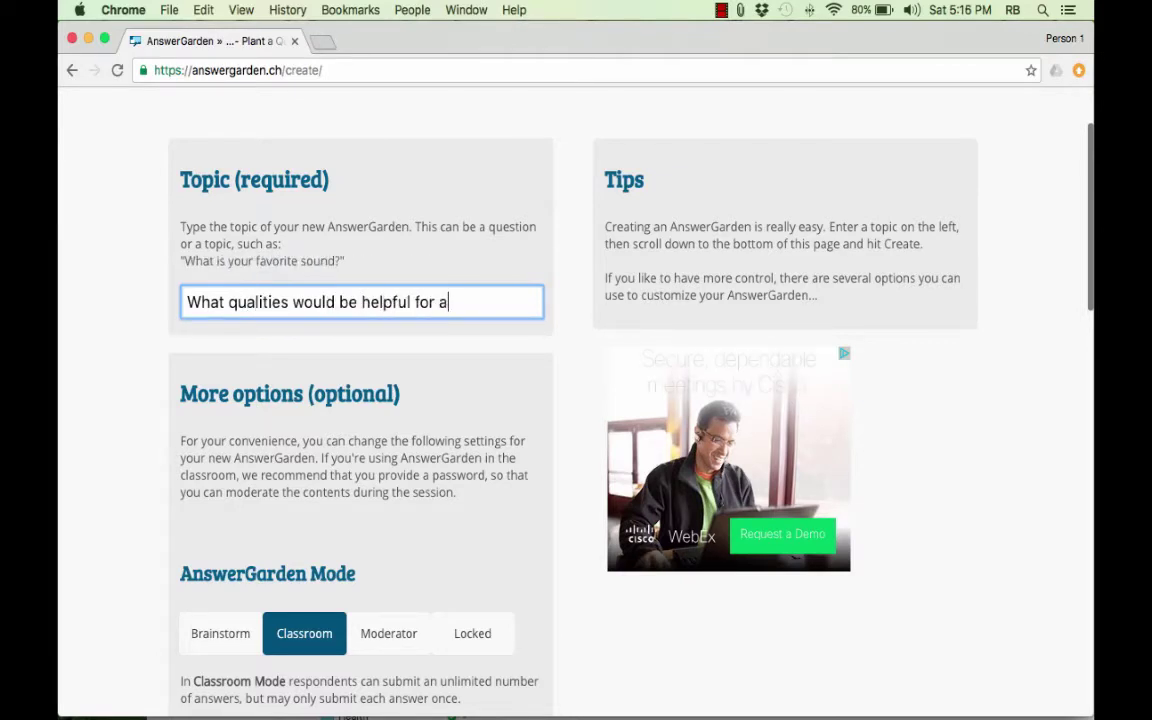
{"action": "type", "text": " future inve"}
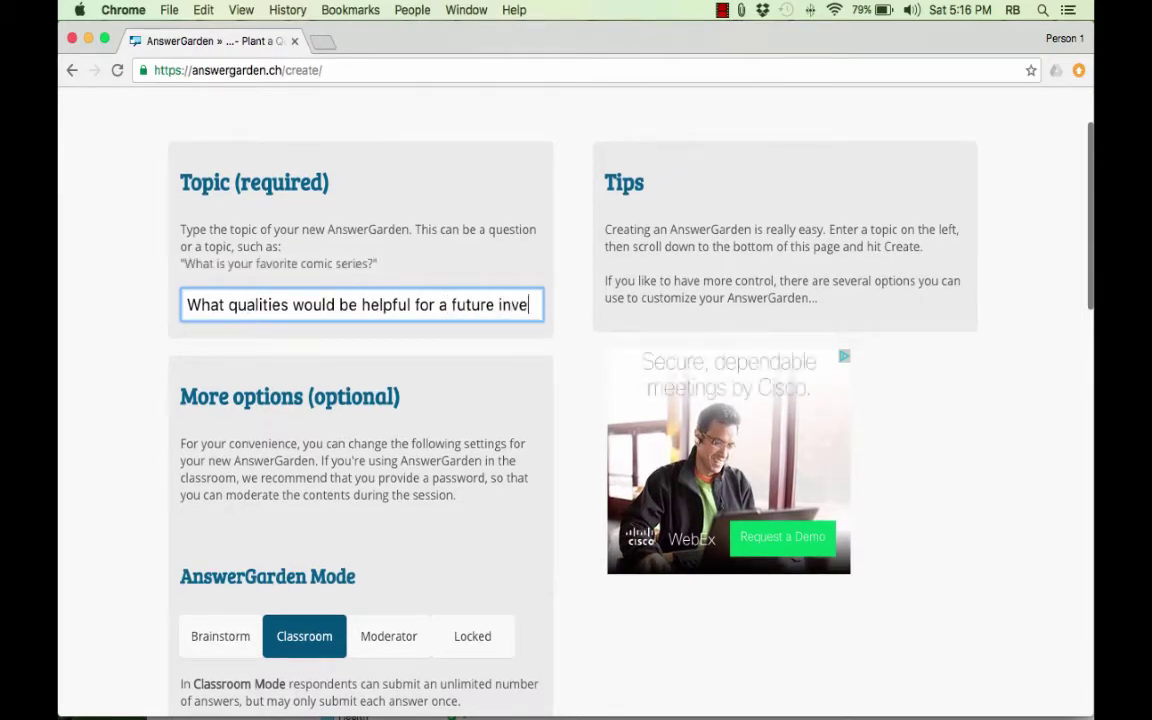
{"action": "type", "text": "ntor to develop"}
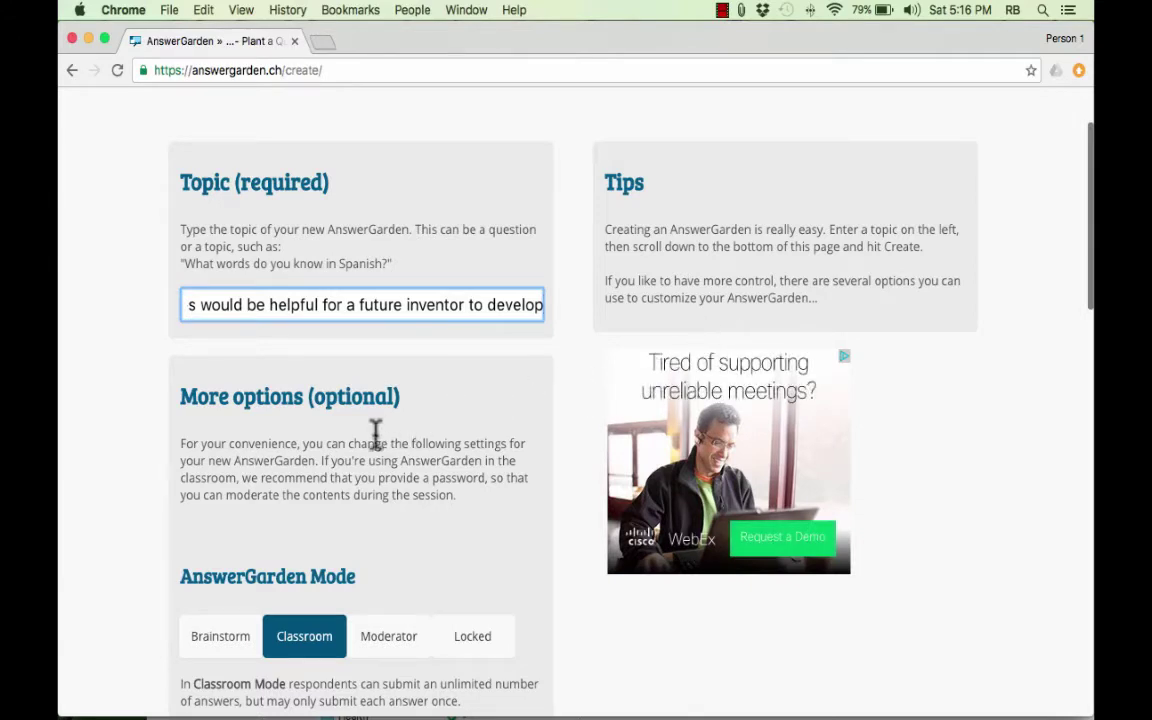
{"action": "left_click_drag", "start_coordinate": [525, 310], "coordinate": [563, 308]}
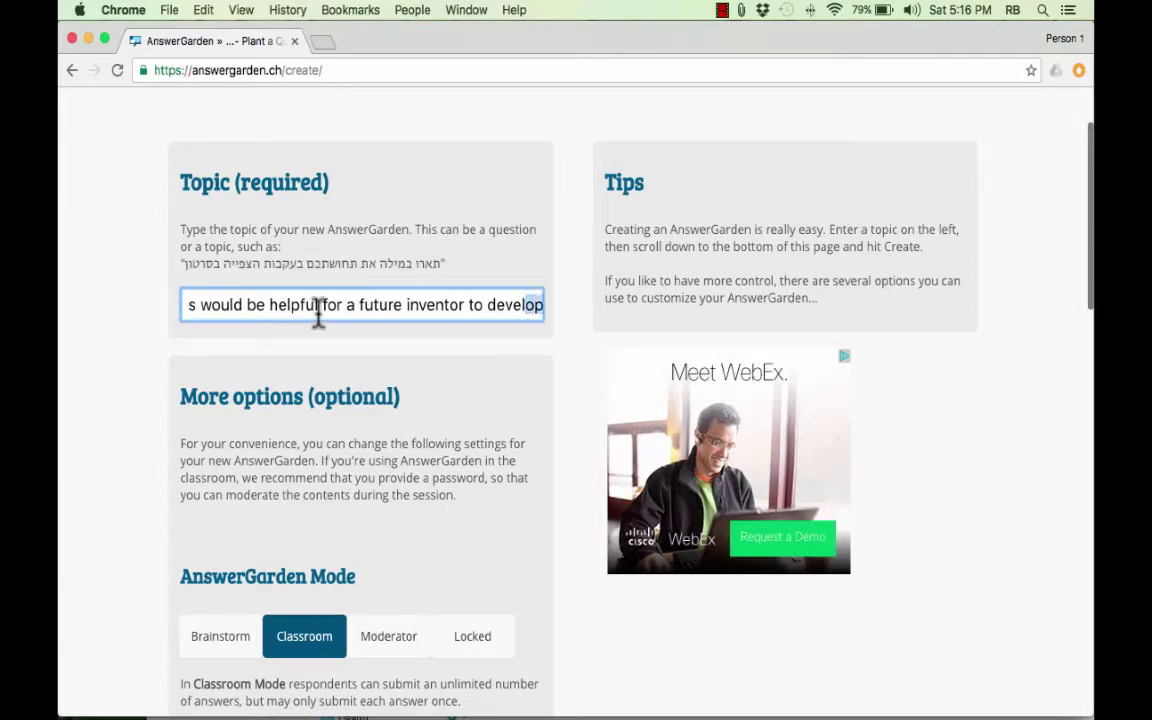
{"action": "left_click_drag", "start_coordinate": [255, 304], "coordinate": [578, 310]}
{"action": "left_click", "coordinate": [543, 307]}
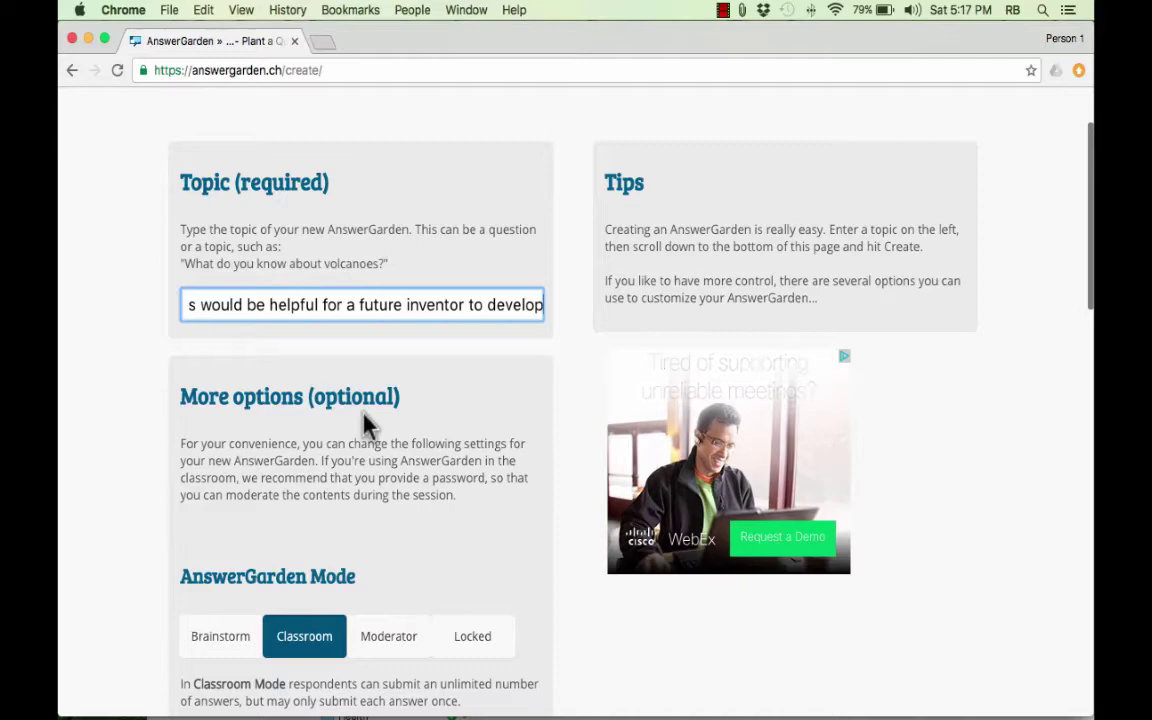
{"action": "scroll", "coordinate": [366, 424], "scroll_direction": "down", "scroll_amount": 1}
{"action": "scroll", "coordinate": [365, 418], "scroll_direction": "down", "scroll_amount": 1}
{"action": "left_click", "coordinate": [491, 496]}
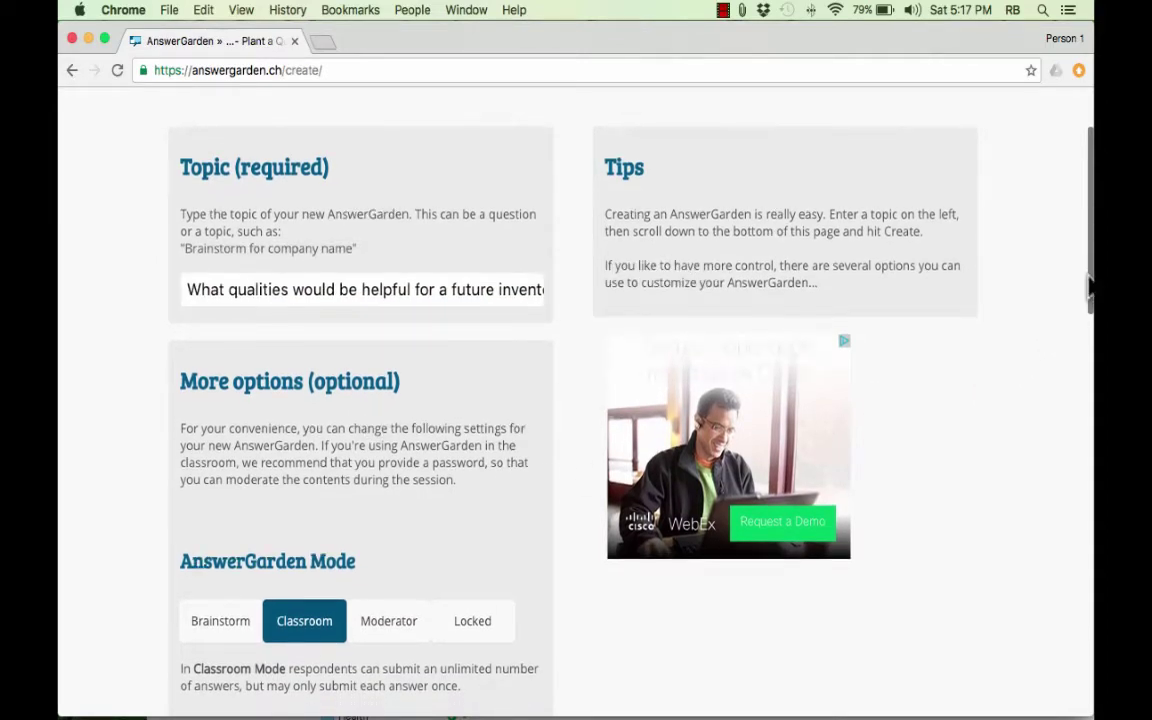
Look through the Brainstorm, Moderator and Locked modes and return the AnswerGarden mode to Classroom.
{"action": "left_click_drag", "start_coordinate": [1090, 287], "coordinate": [1029, 405]}
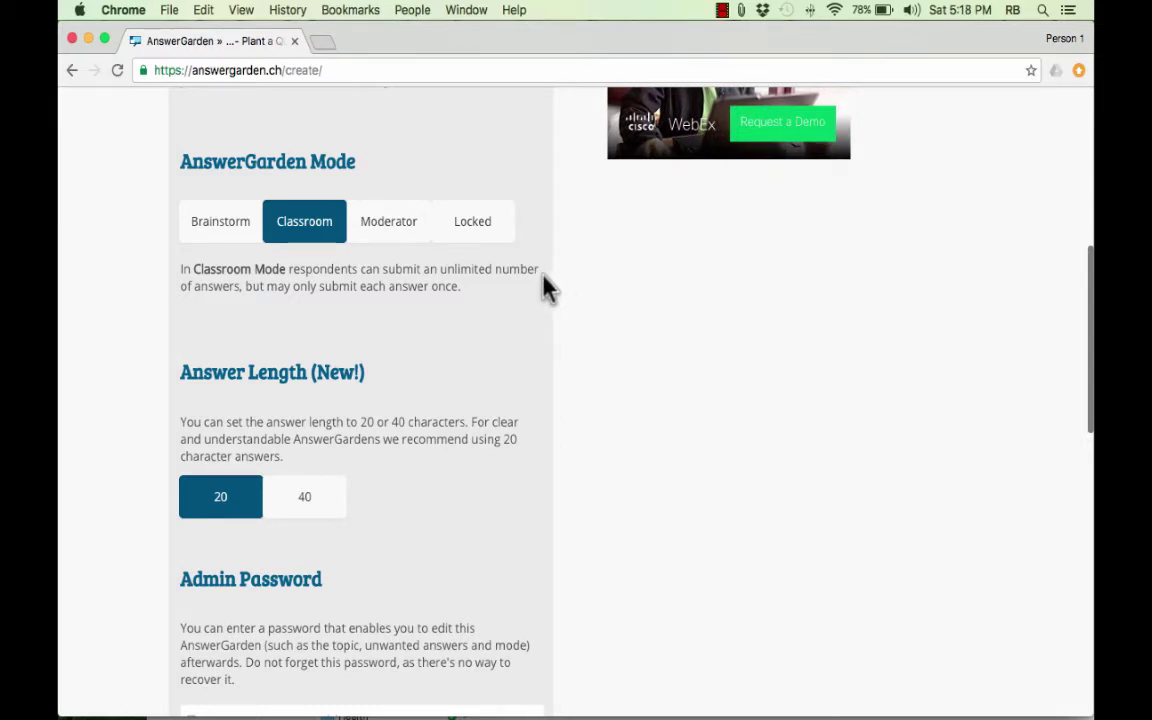
{"action": "left_click", "coordinate": [219, 238]}
{"action": "left_click", "coordinate": [384, 236]}
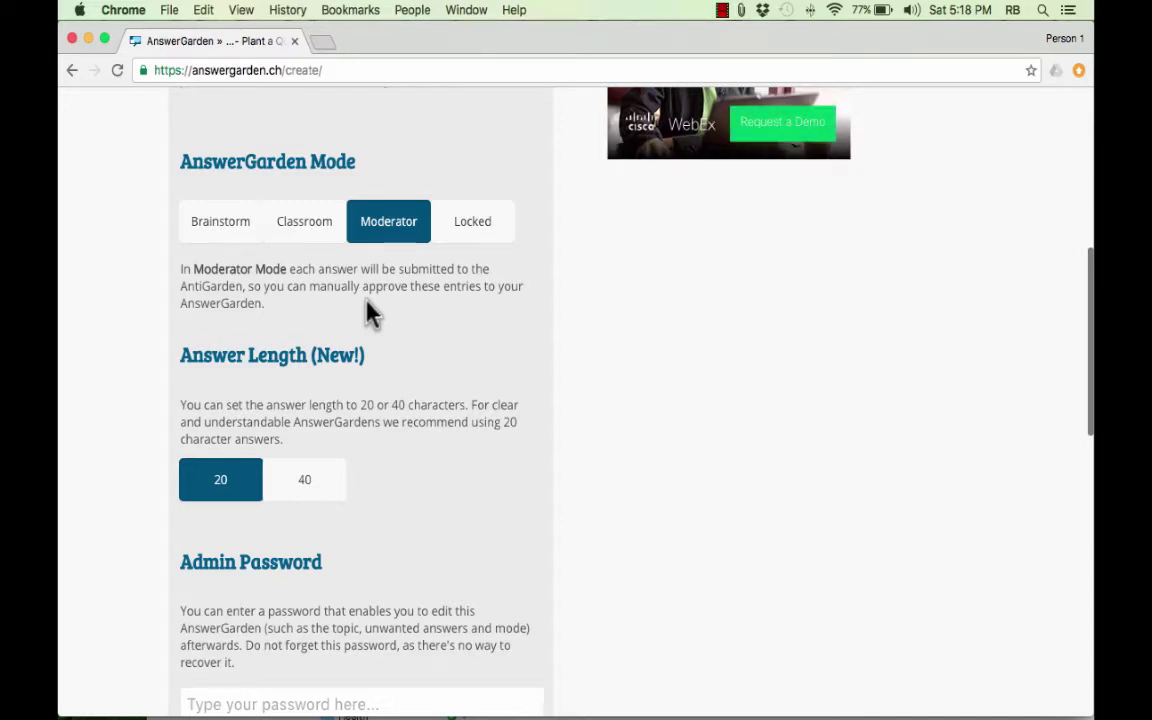
{"action": "left_click", "coordinate": [474, 228]}
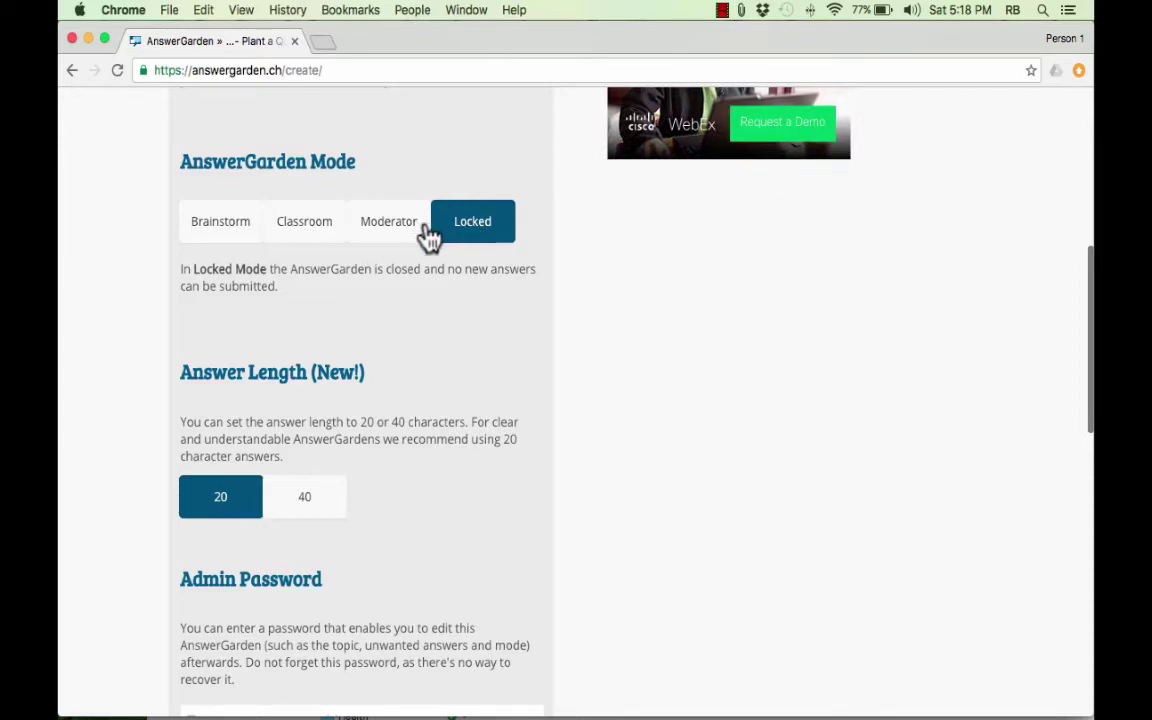
{"action": "left_click", "coordinate": [242, 230]}
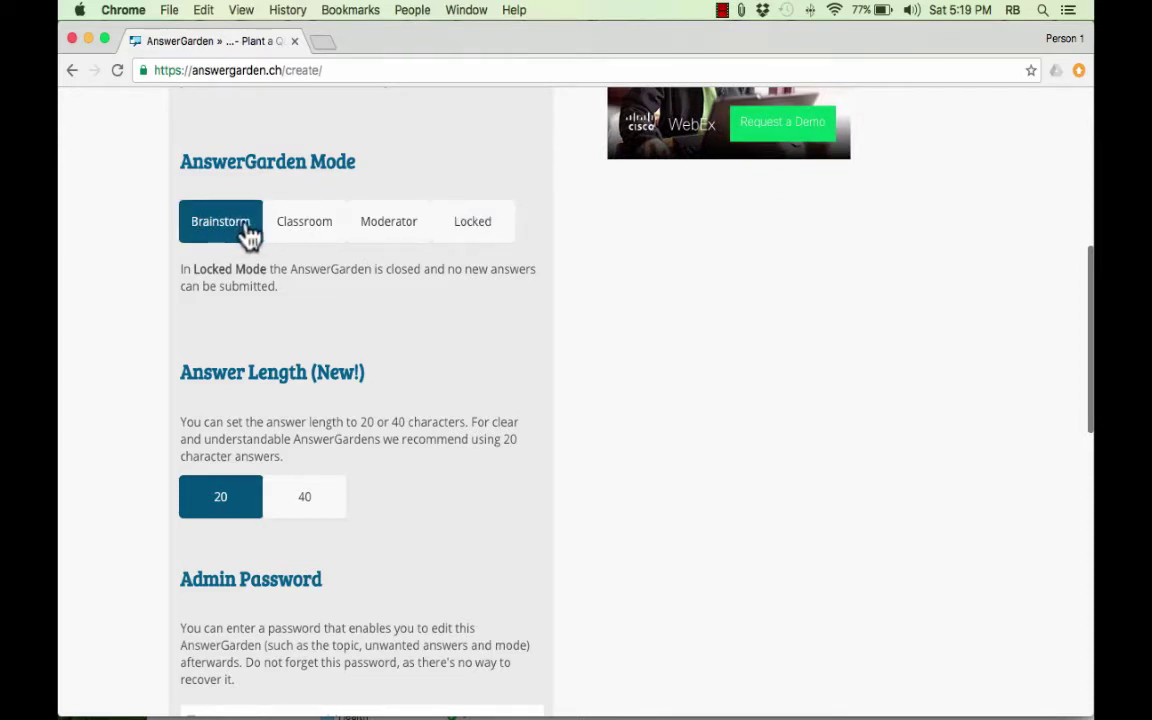
{"action": "left_click", "coordinate": [310, 236]}
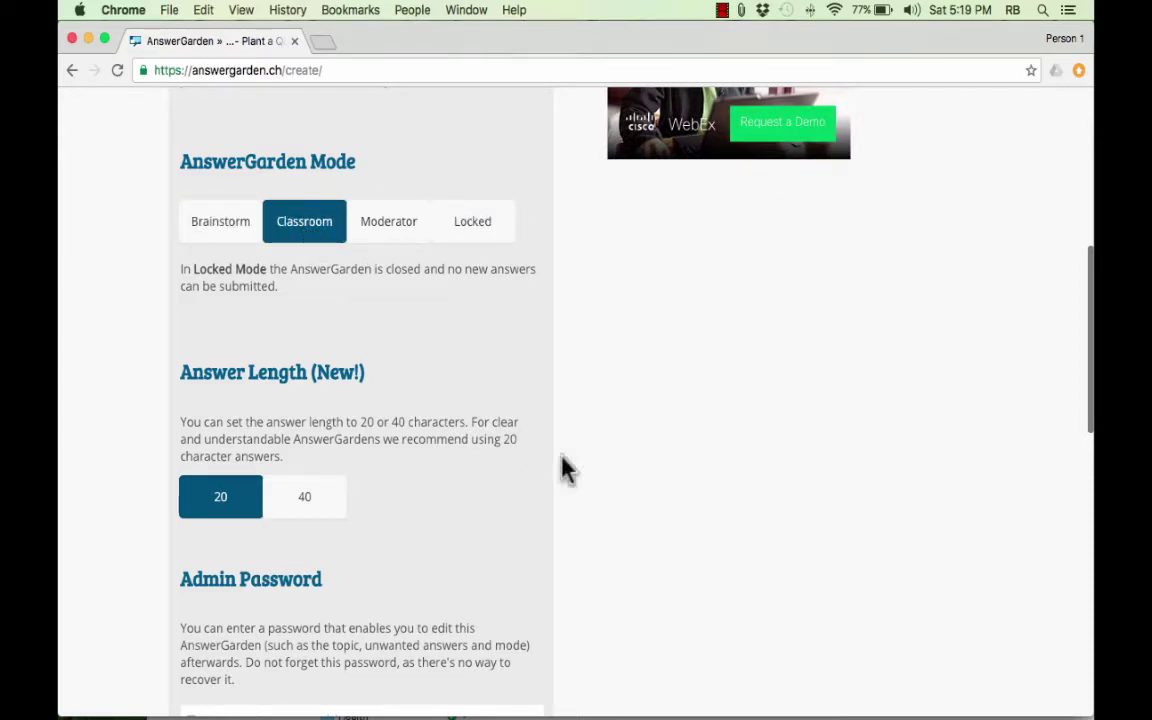
Set the answer length to 20 characters and enter the admin password.
{"action": "scroll", "coordinate": [445, 468], "scroll_direction": "down", "scroll_amount": 5}
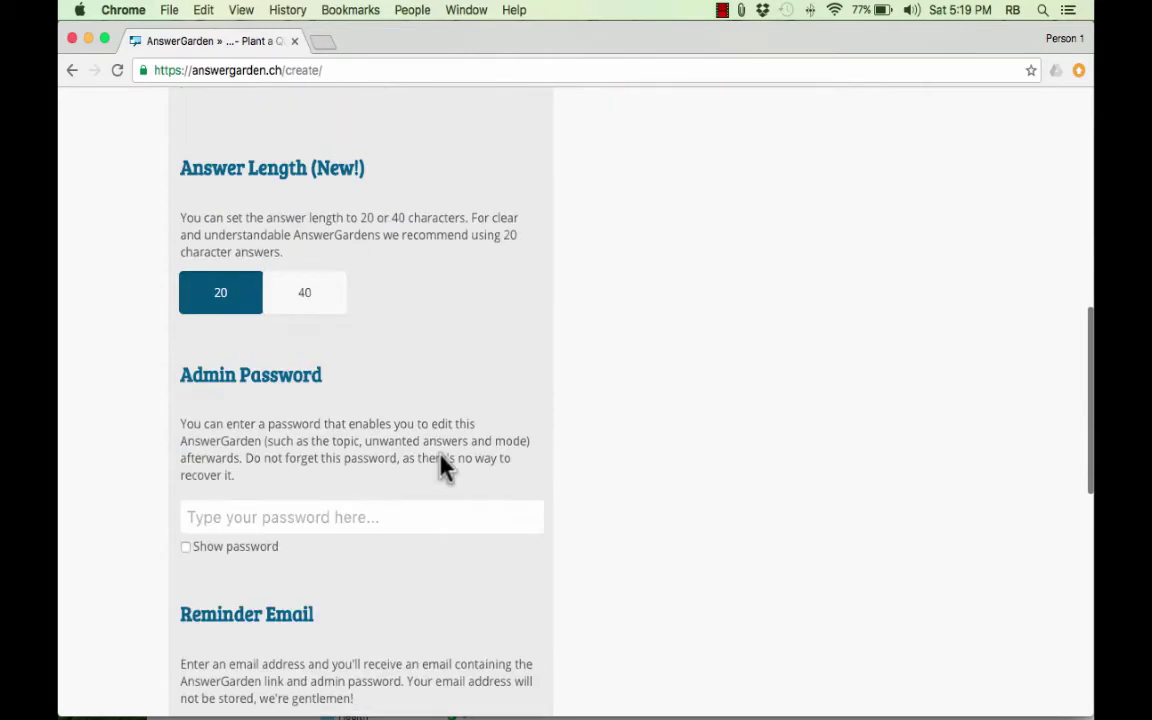
{"action": "left_click", "coordinate": [309, 303]}
{"action": "left_click", "coordinate": [232, 303]}
{"action": "left_click", "coordinate": [318, 516]}
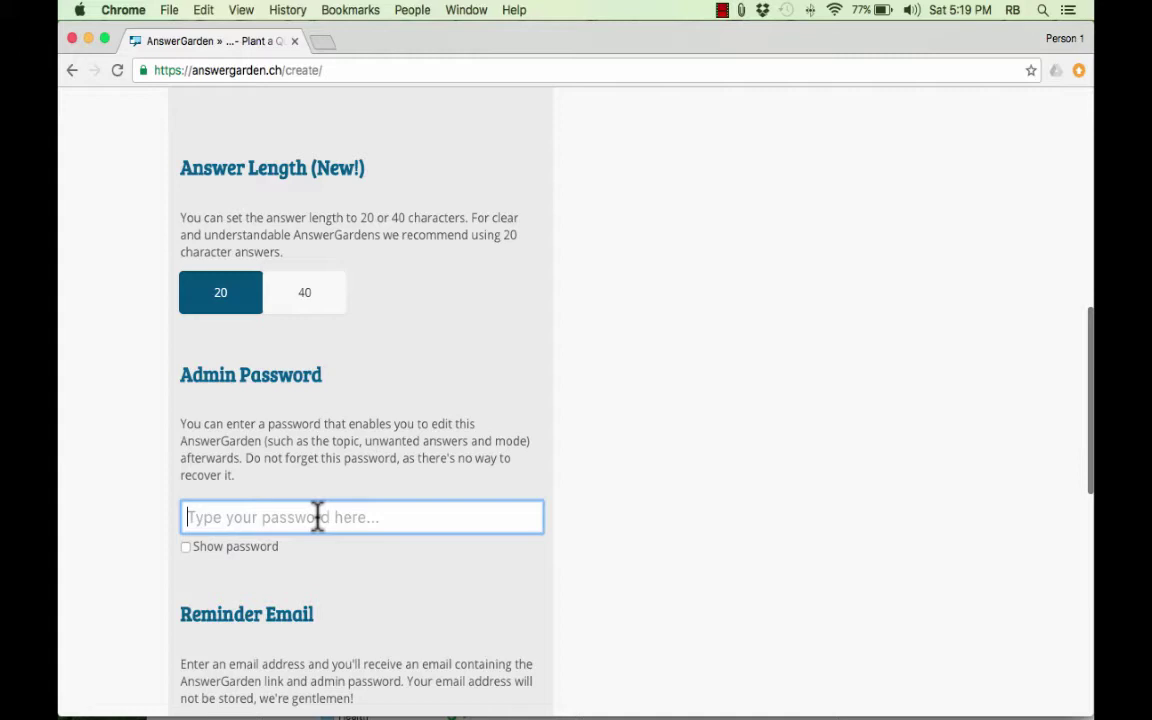
{"action": "type", "text": "••••••••"}
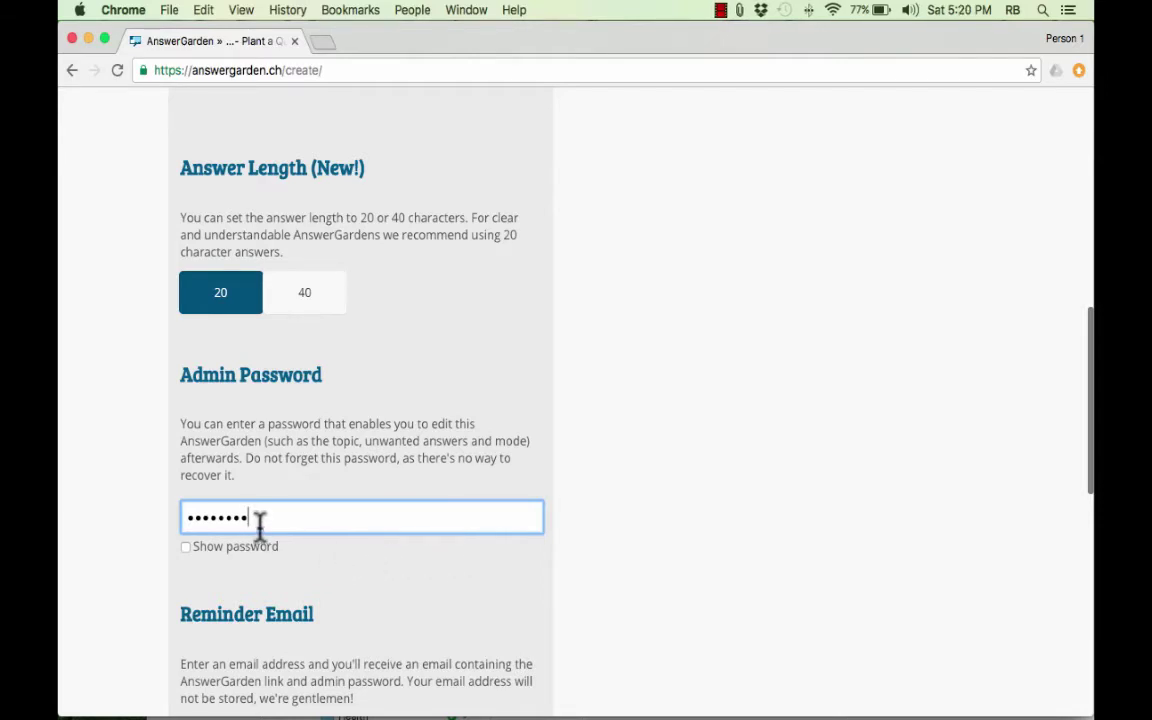
Opt out of the occasional AnswerGarden news, leaving the reminder email empty, and turn the spam filter on.
{"action": "scroll", "coordinate": [322, 578], "scroll_direction": "down", "scroll_amount": 7}
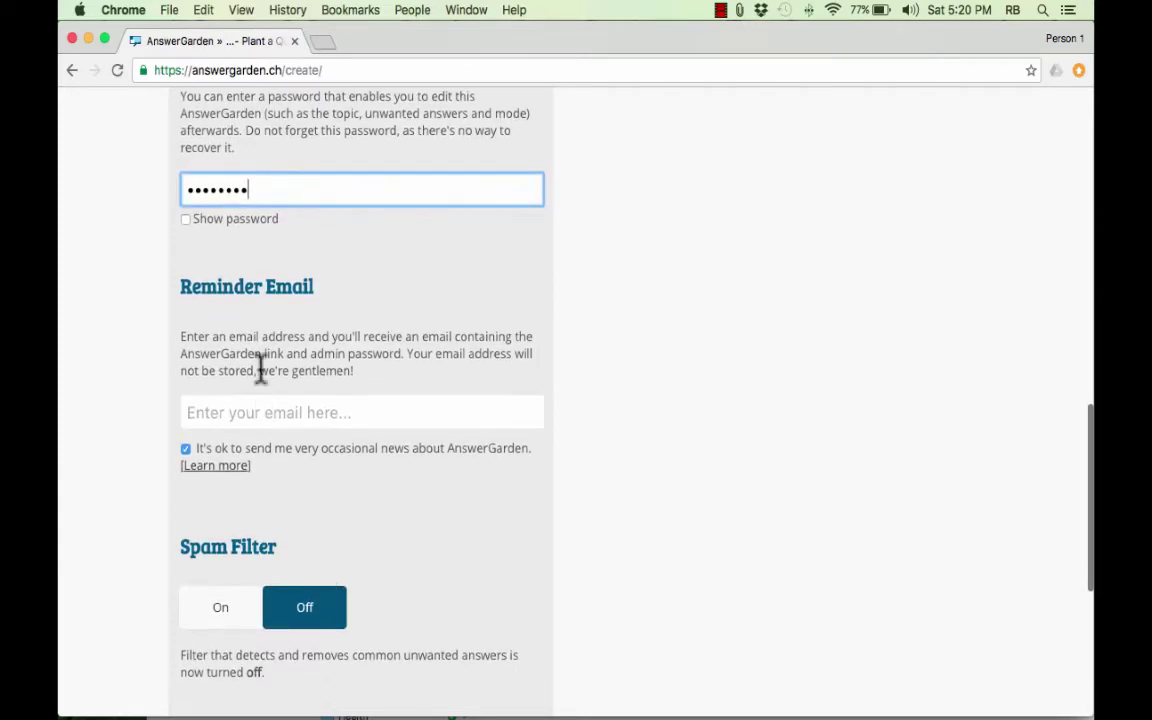
{"action": "left_click", "coordinate": [234, 413]}
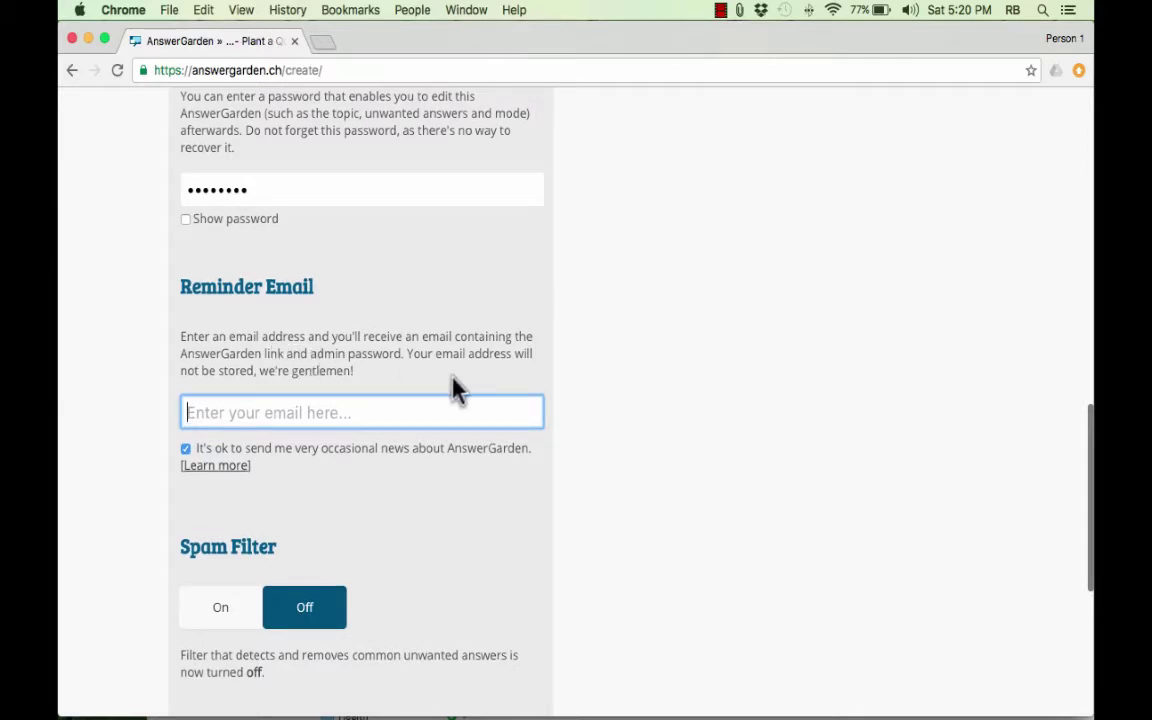
{"action": "left_click", "coordinate": [185, 449]}
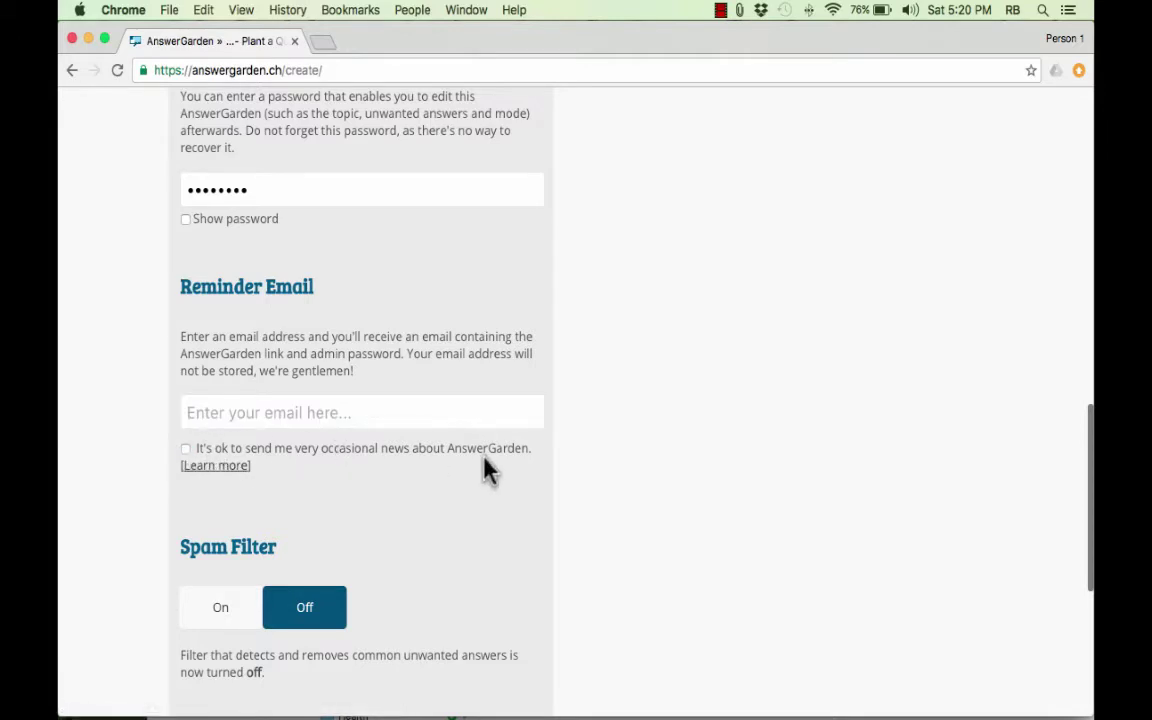
{"action": "scroll", "coordinate": [303, 625], "scroll_direction": "down", "scroll_amount": 5}
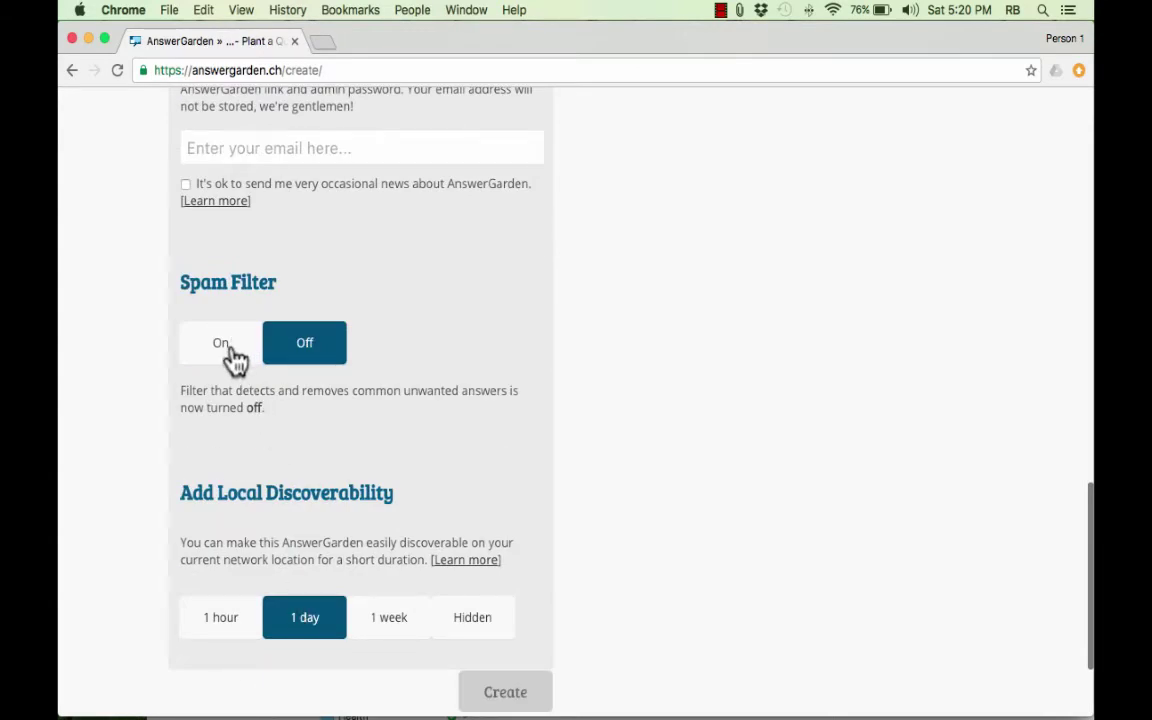
{"action": "left_click", "coordinate": [228, 350]}
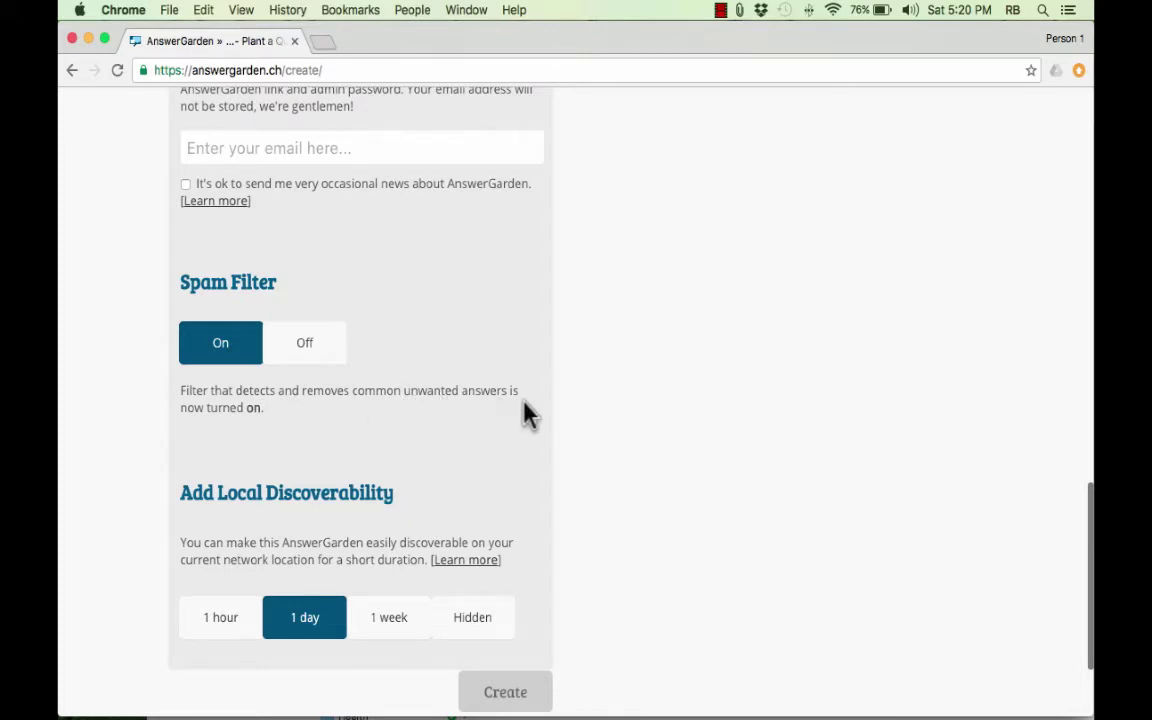
Set local discoverability to Hidden and create the AnswerGarden.
{"action": "left_click", "coordinate": [761, 11]}
{"action": "left_click", "coordinate": [597, 380]}
{"action": "scroll", "coordinate": [597, 380], "scroll_direction": "down", "scroll_amount": 3}
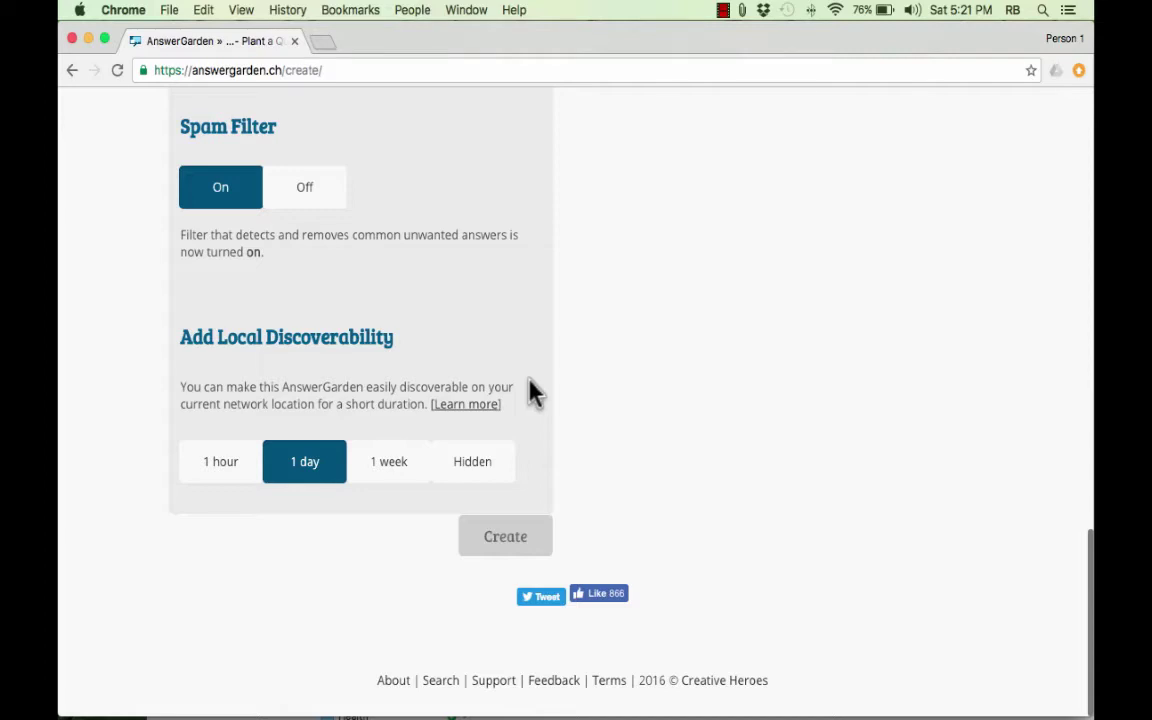
{"action": "left_click", "coordinate": [478, 466]}
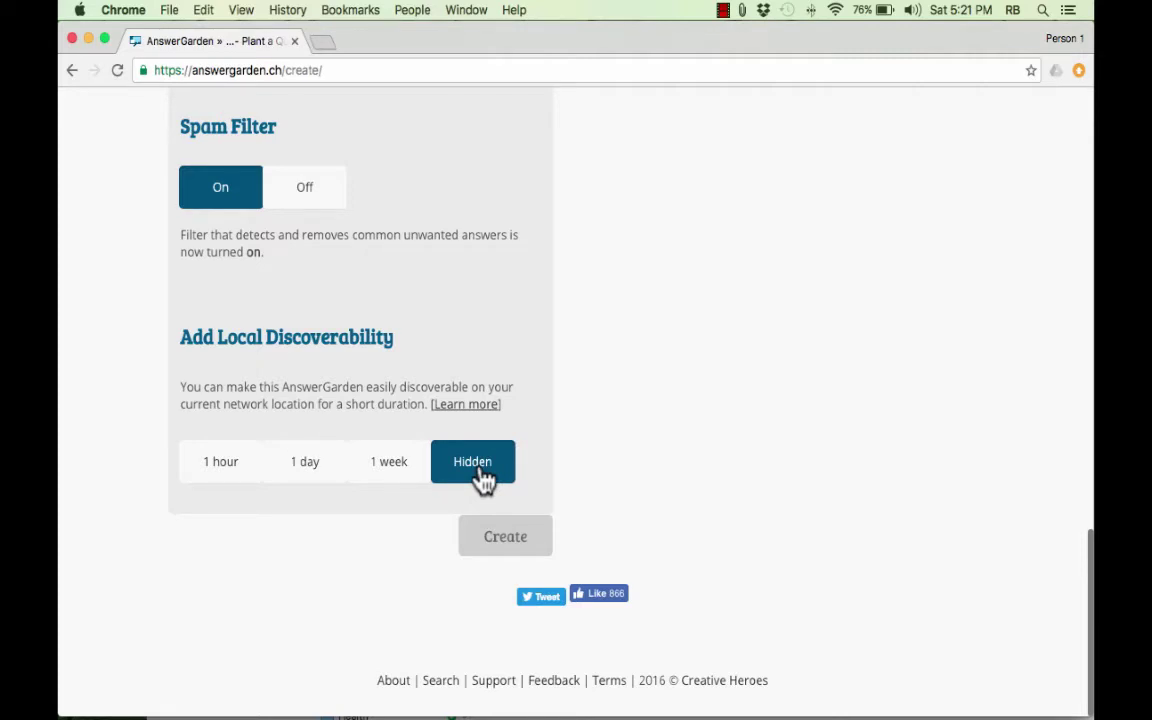
{"action": "left_click", "coordinate": [525, 537]}
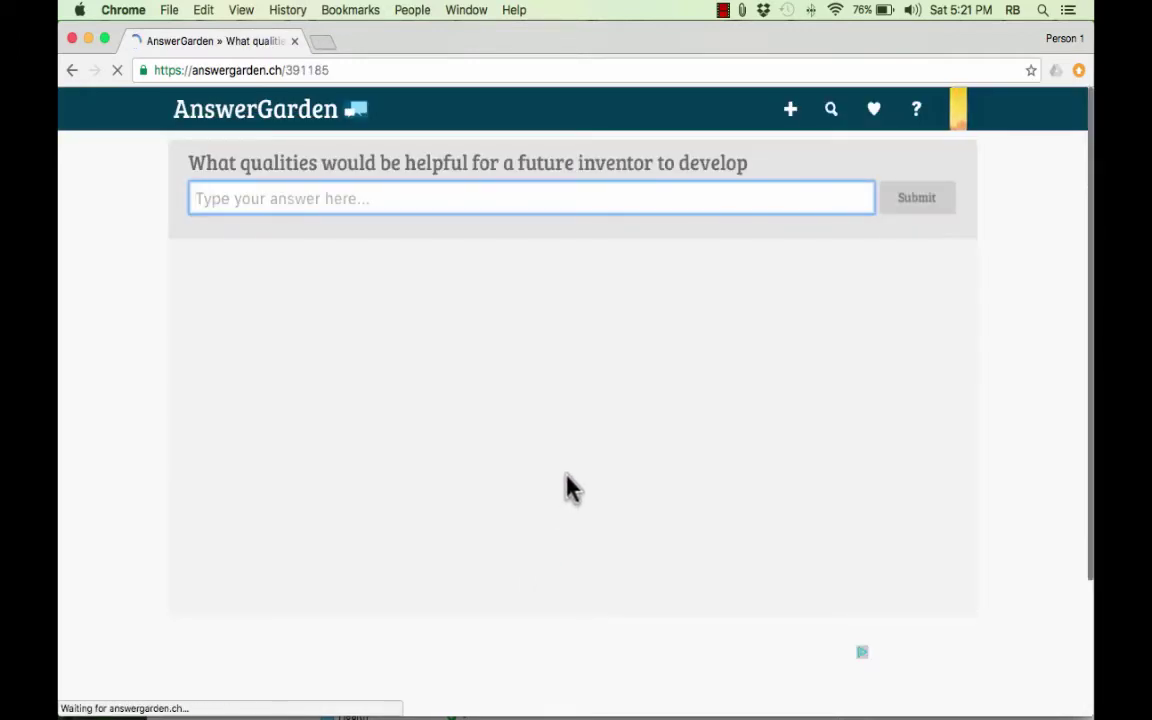
Select the full web address of the new AnswerGarden for sharing.
{"action": "left_click", "coordinate": [999, 195]}
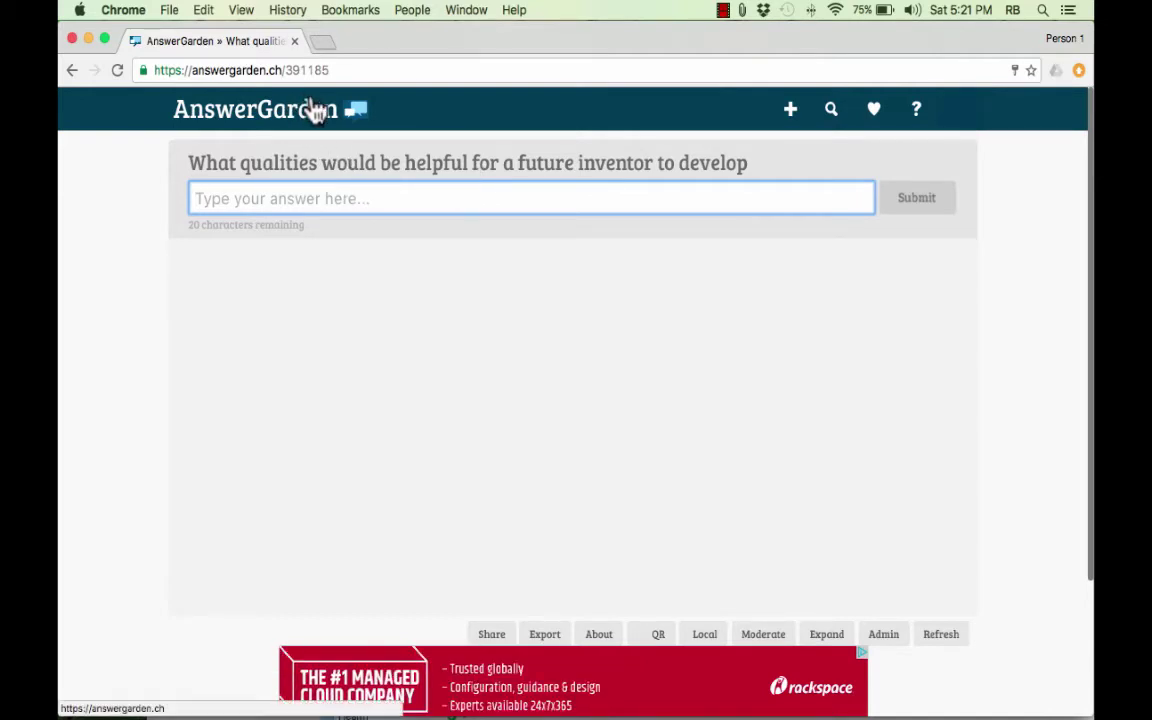
{"action": "left_click", "coordinate": [188, 68]}
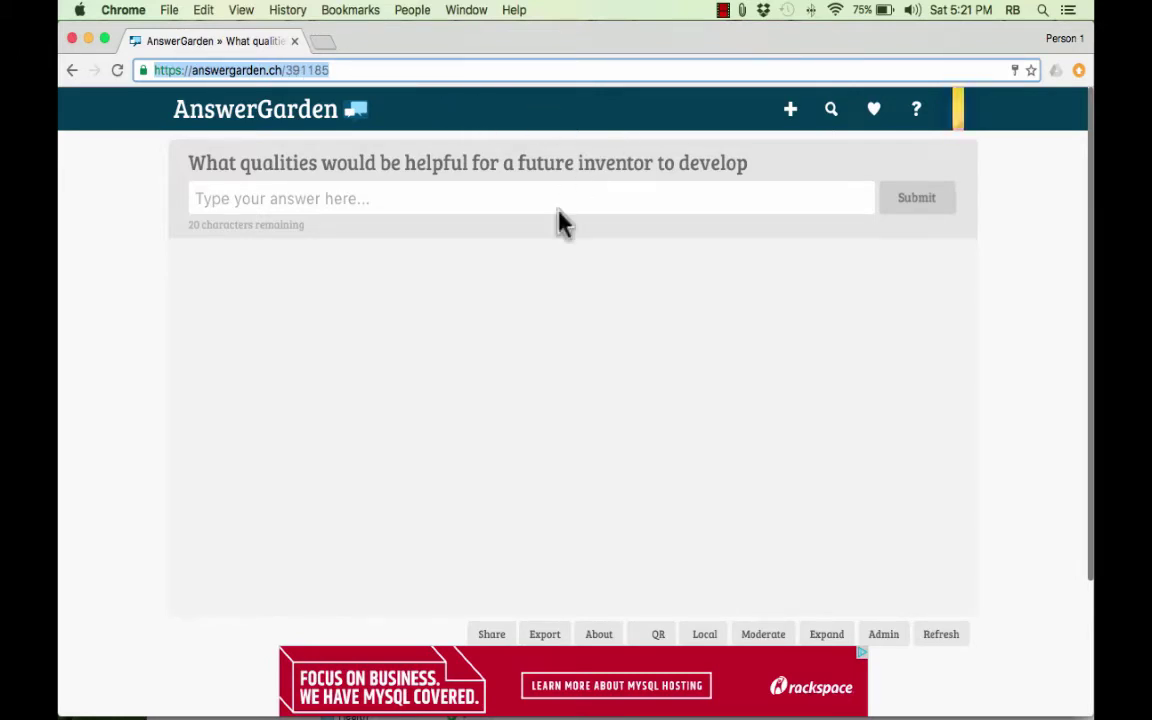
Submit "patience" as an answer to the AnswerGarden question.
{"action": "left_click", "coordinate": [479, 205]}
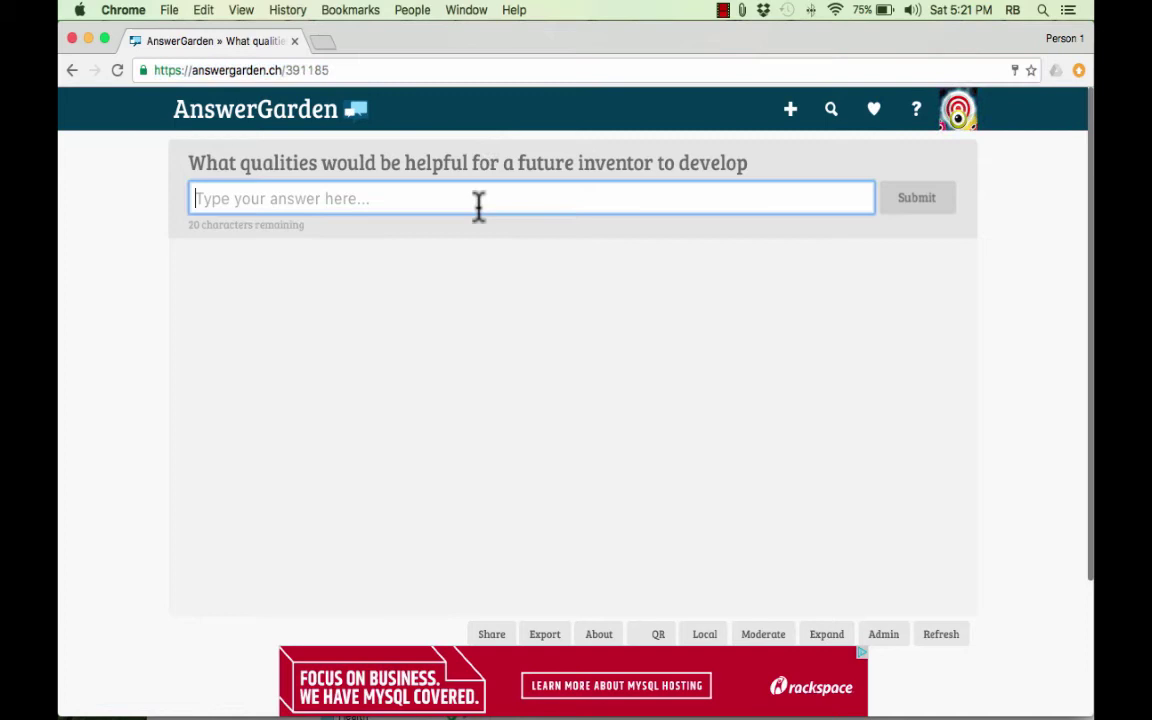
{"action": "type", "text": "patience"}
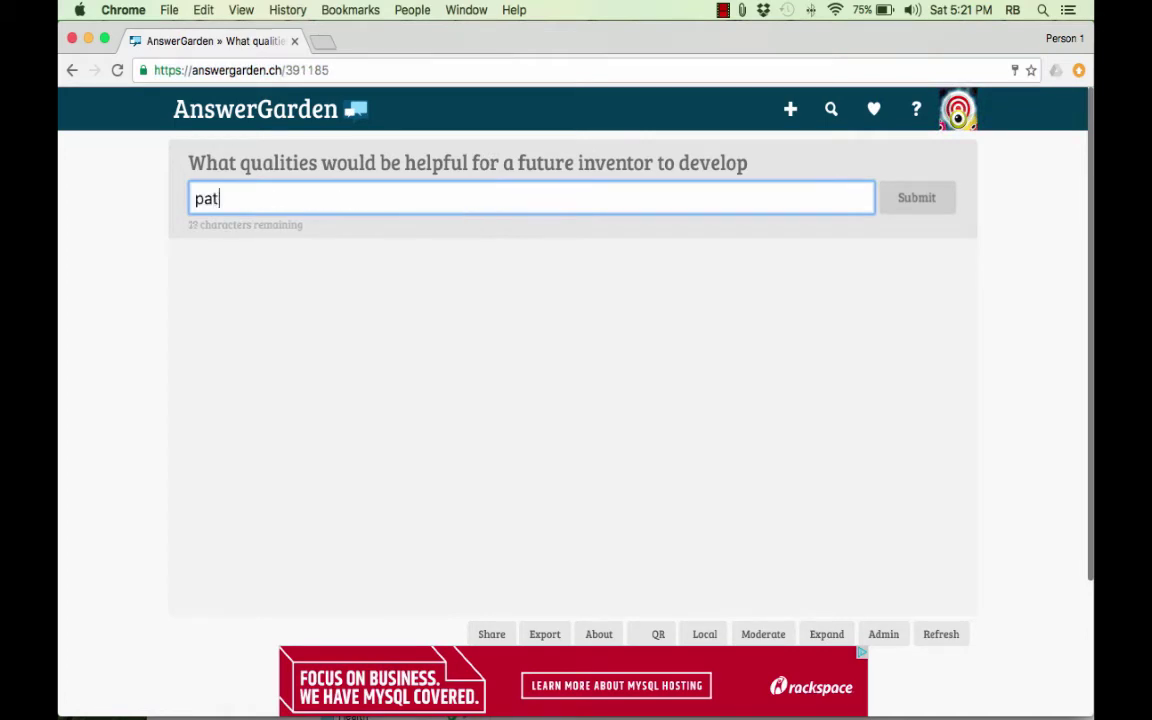
{"action": "key", "text": "Return"}
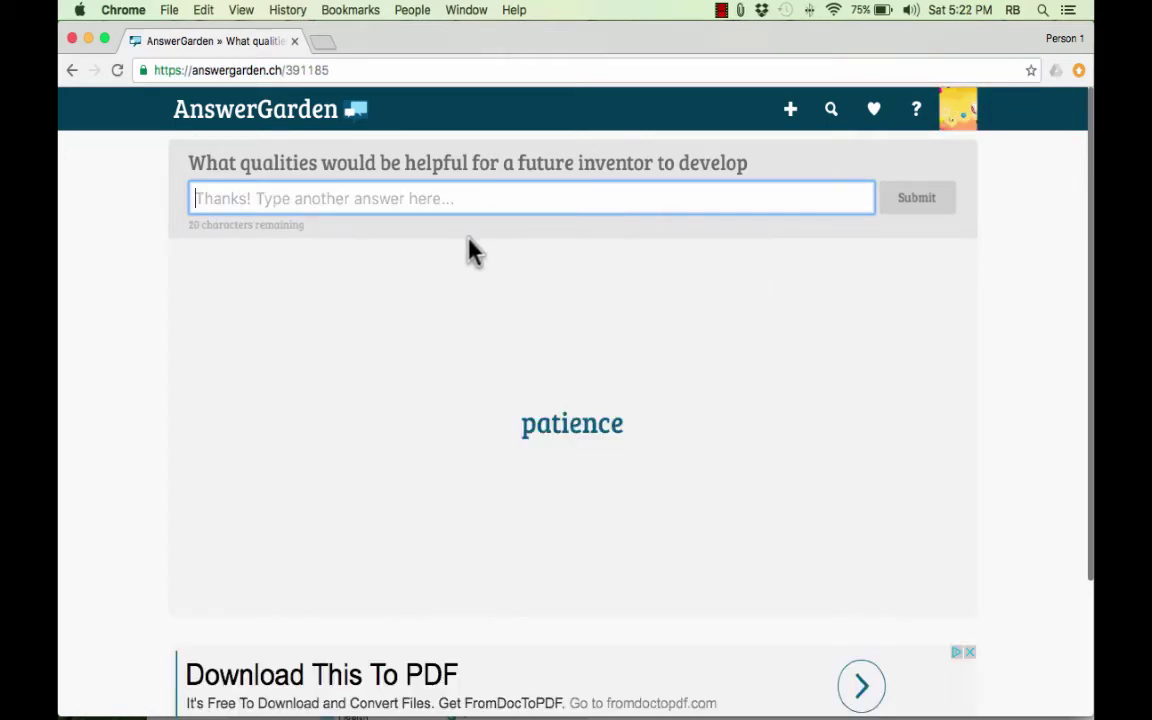
Refresh the AnswerGarden and inspect how many times individual answers in the word cloud were submitted.
{"action": "key", "text": "super+r"}
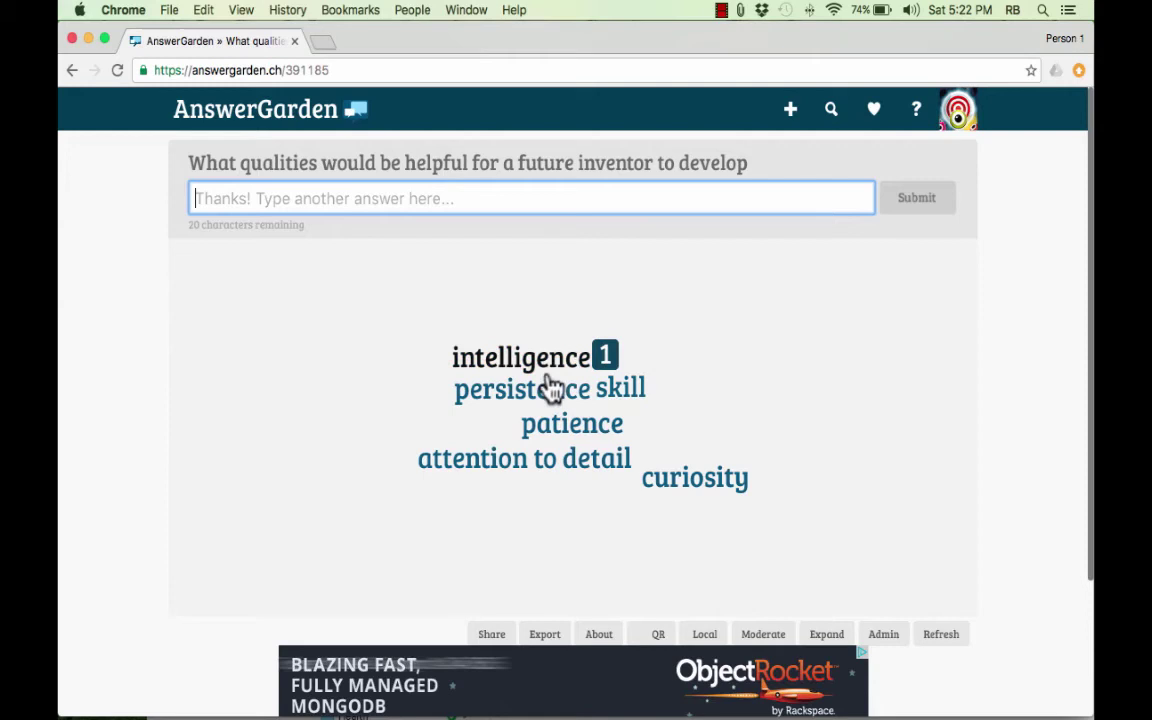
{"action": "mouse_move", "coordinate": [570, 410]}
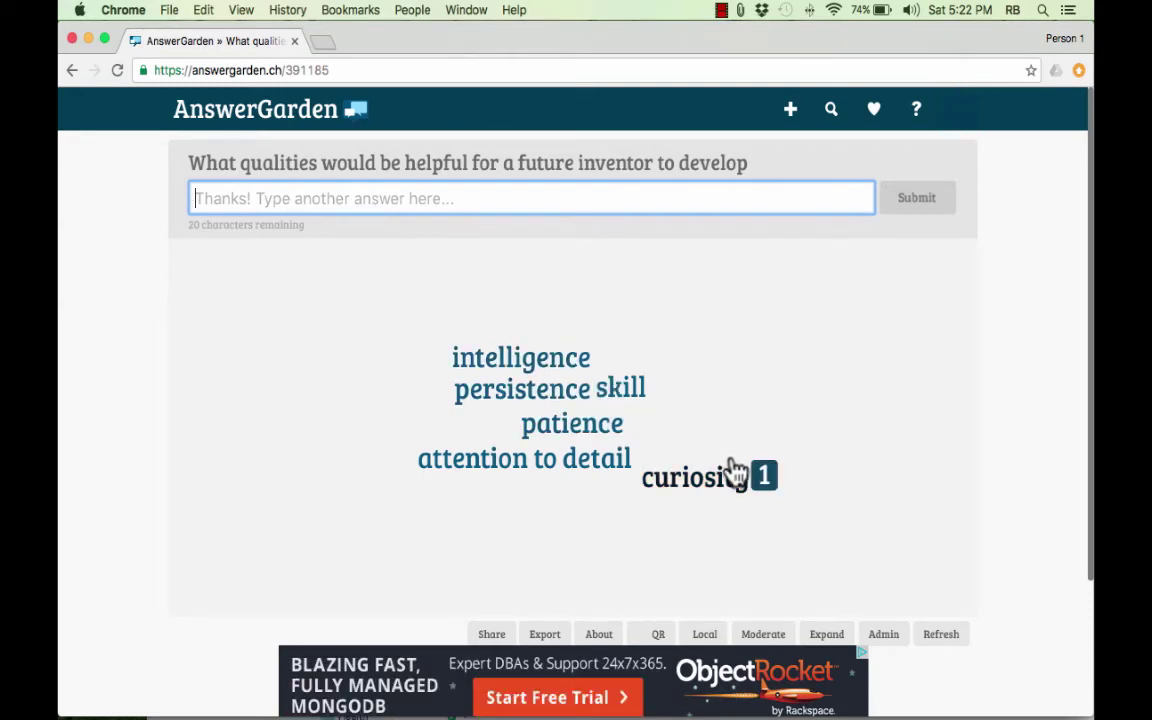
{"action": "mouse_move", "coordinate": [746, 497]}
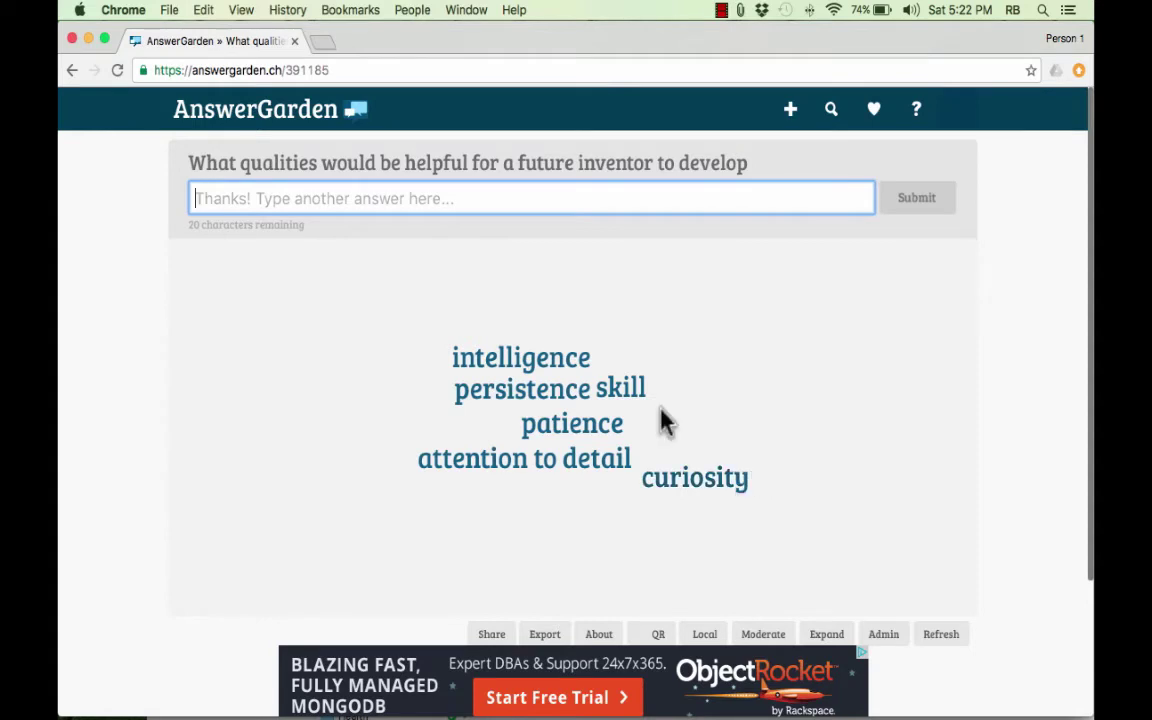
{"action": "mouse_move", "coordinate": [533, 370]}
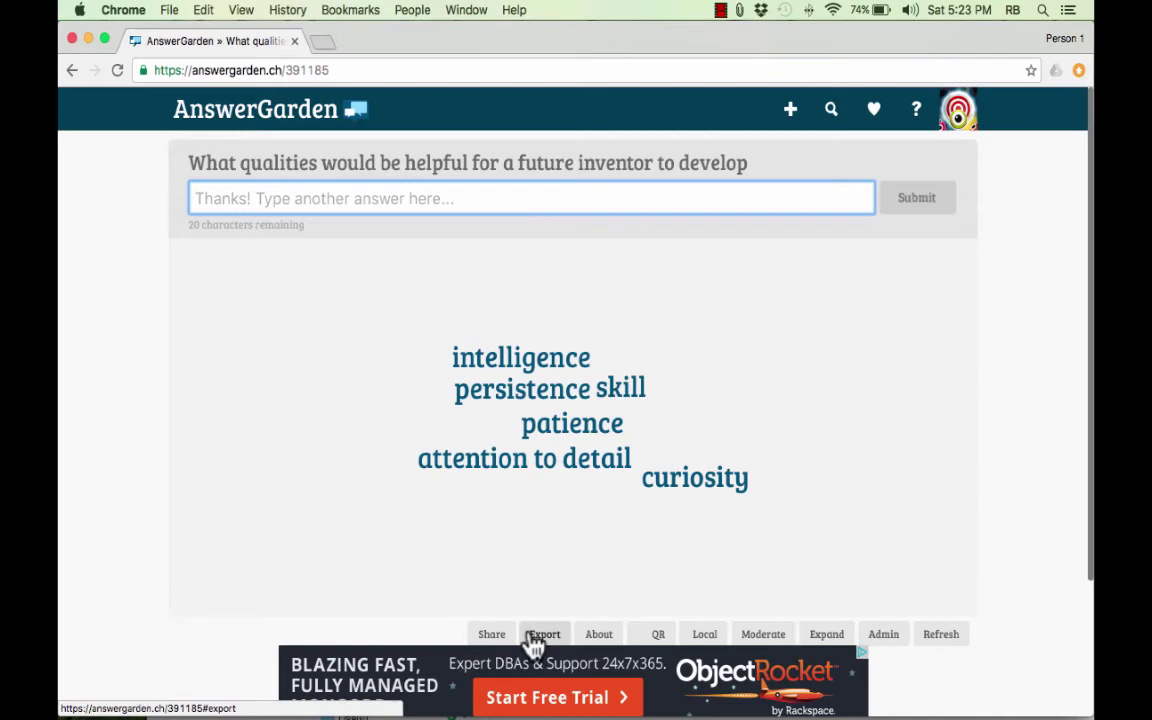
Show the QR code for the AnswerGarden.
{"action": "left_click", "coordinate": [659, 636]}
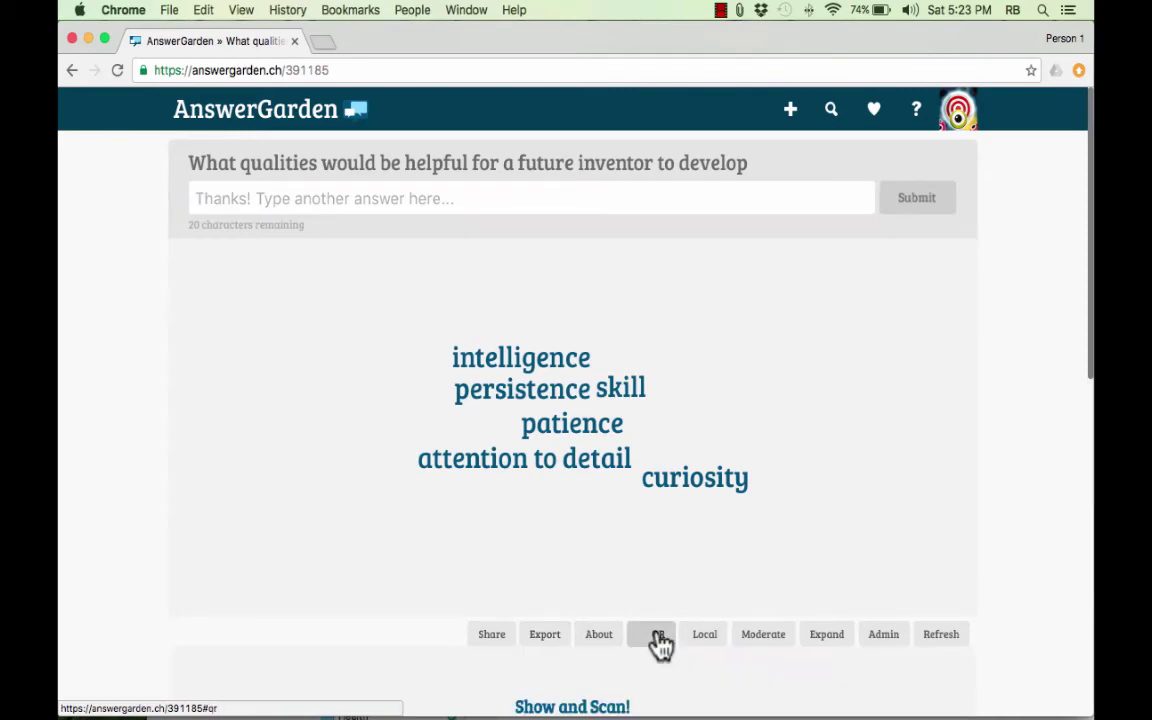
Examine the full QR code and the short web address beneath it.
{"action": "scroll", "coordinate": [761, 545], "scroll_direction": "down", "scroll_amount": 7}
{"action": "scroll", "coordinate": [761, 545], "scroll_direction": "up", "scroll_amount": 2}
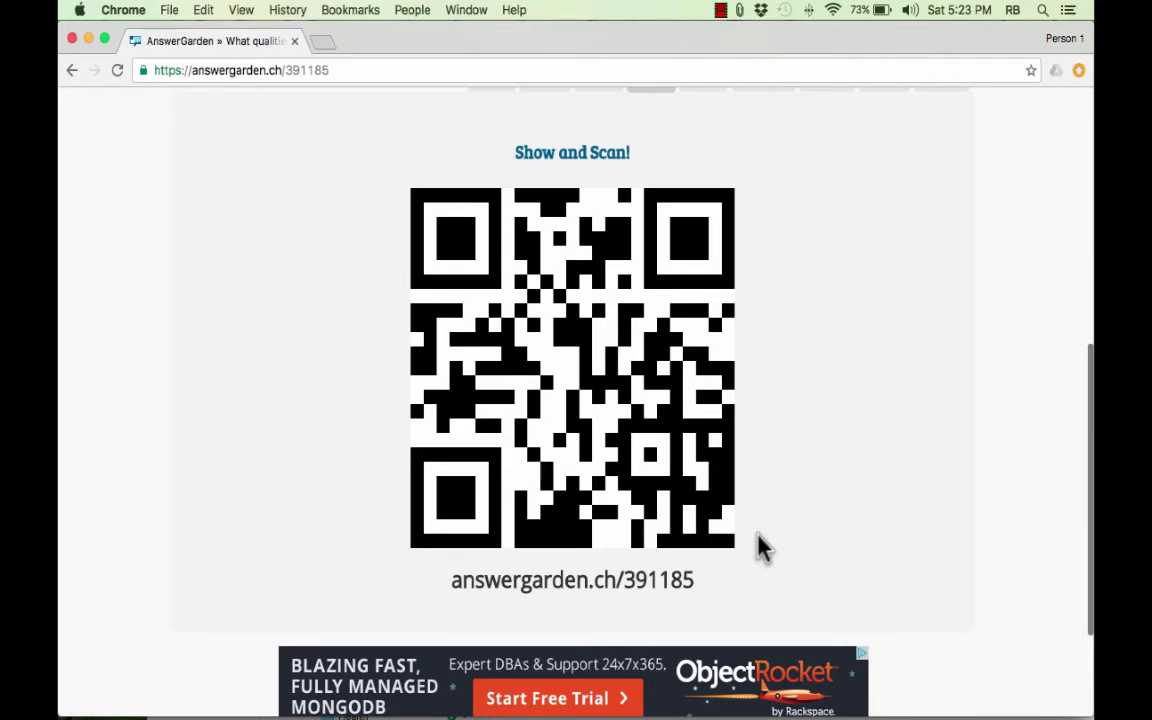
{"action": "scroll", "coordinate": [736, 481], "scroll_direction": "up", "scroll_amount": 2}
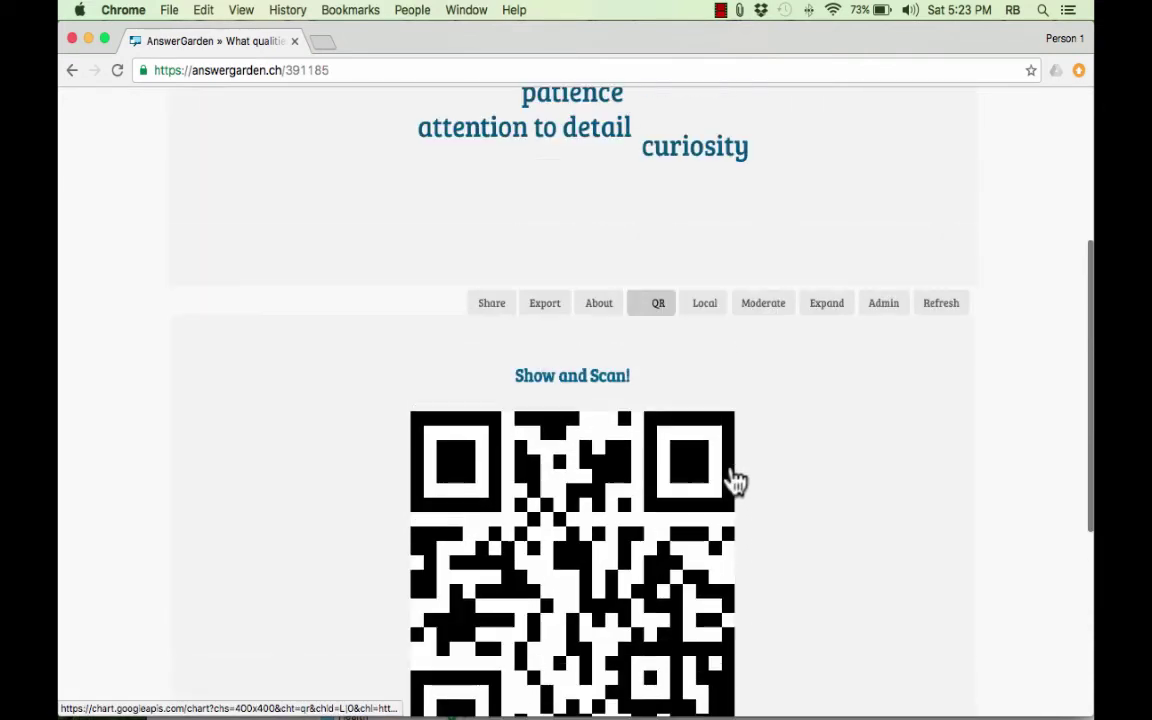
{"action": "scroll", "coordinate": [736, 481], "scroll_direction": "up", "scroll_amount": 5}
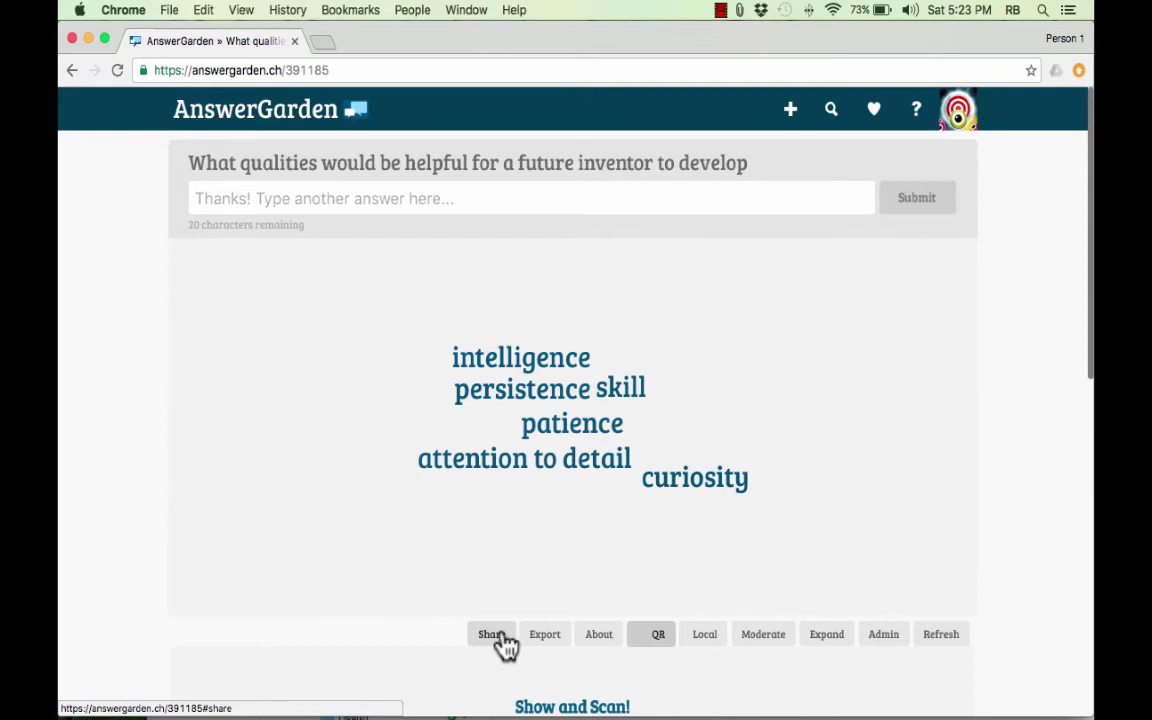
Show the AnswerGarden's sharing options, selecting its embed code and its direct link in turn.
{"action": "left_click", "coordinate": [505, 645]}
{"action": "scroll", "coordinate": [638, 594], "scroll_direction": "down", "scroll_amount": 5}
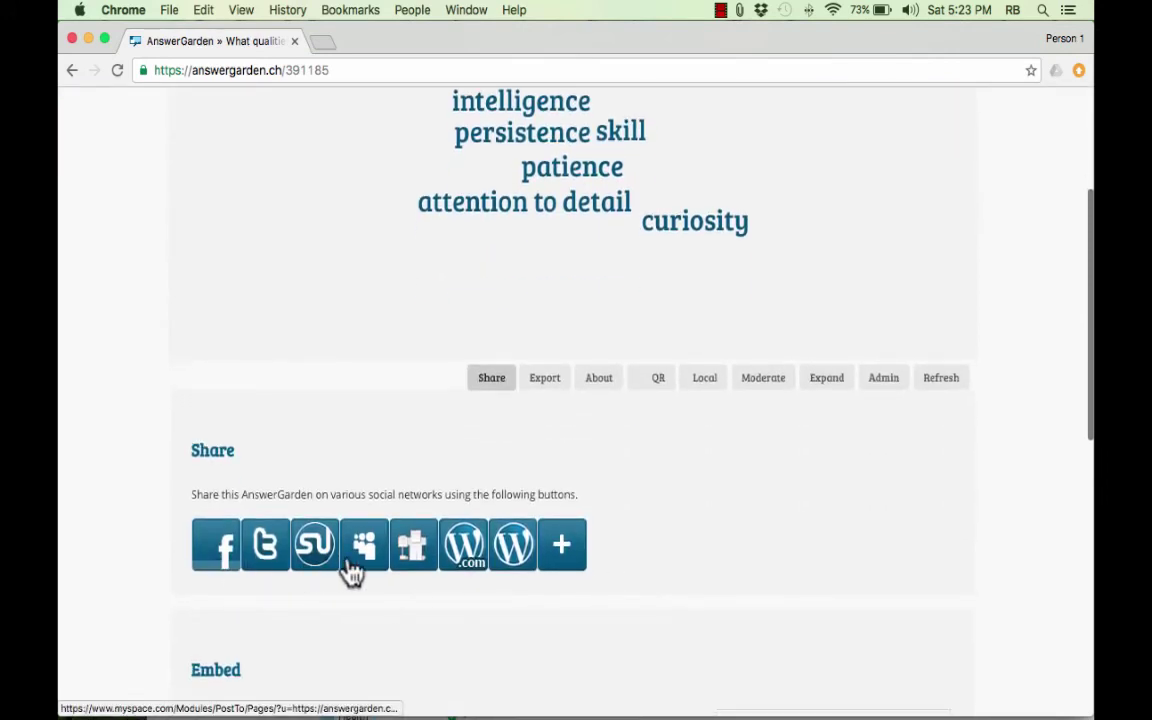
{"action": "scroll", "coordinate": [411, 565], "scroll_direction": "down", "scroll_amount": 6}
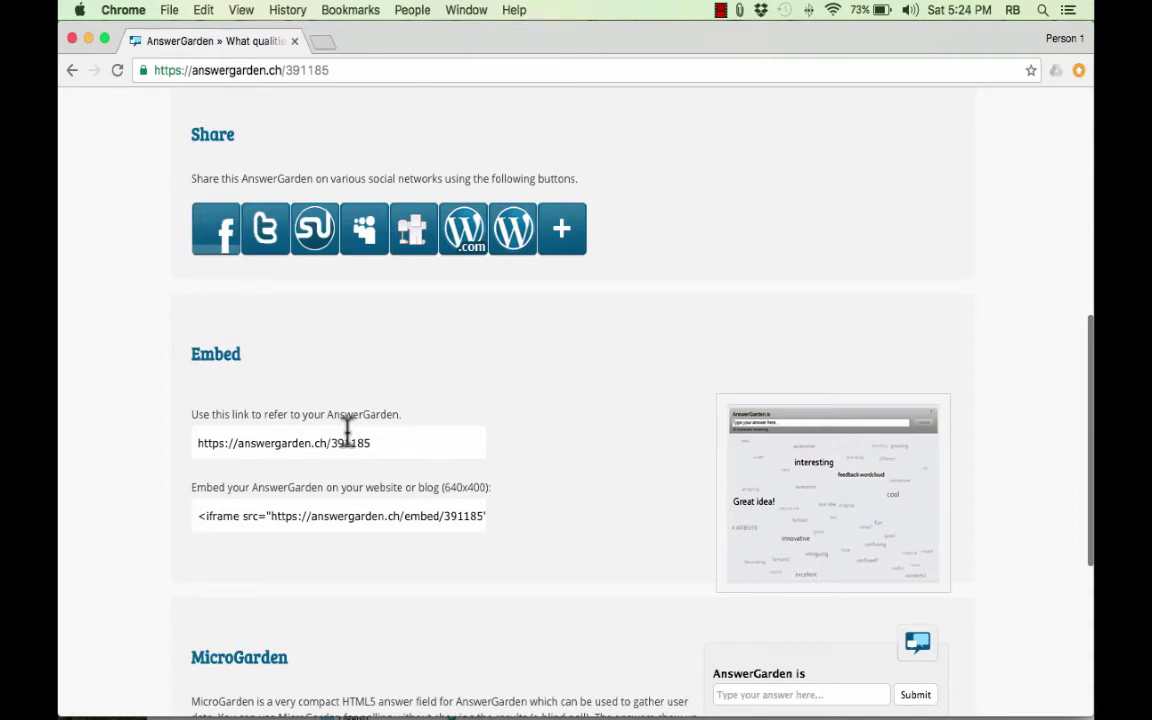
{"action": "left_click", "coordinate": [314, 518]}
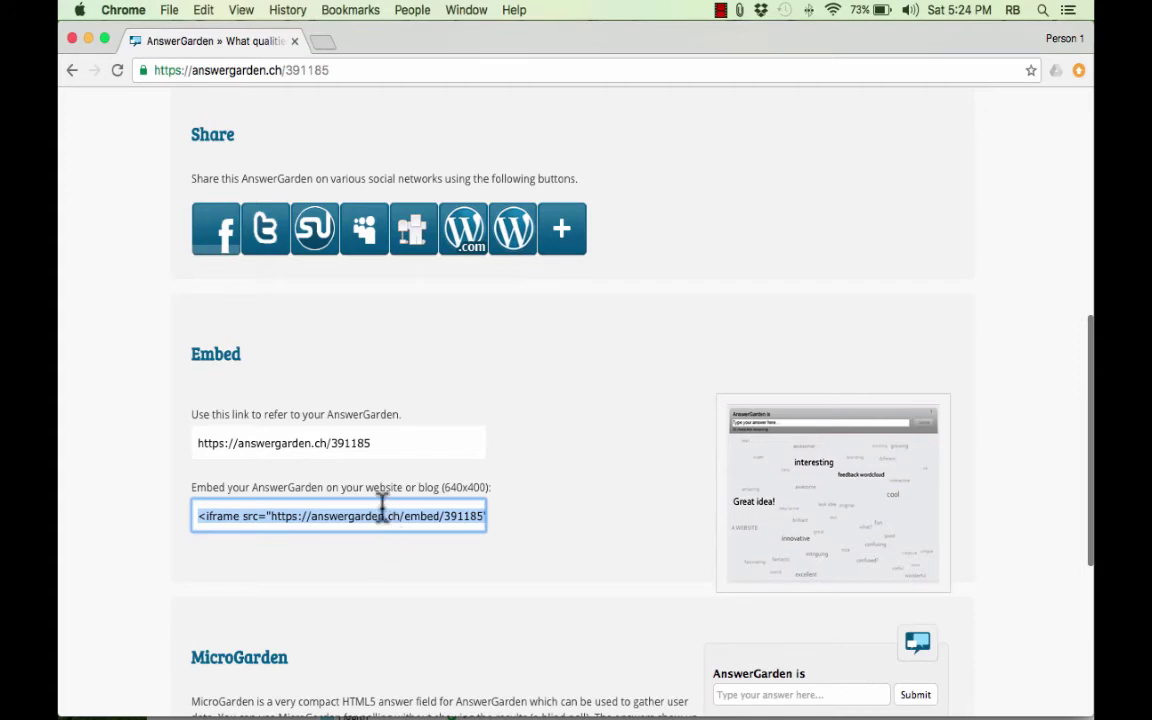
{"action": "left_click", "coordinate": [305, 444]}
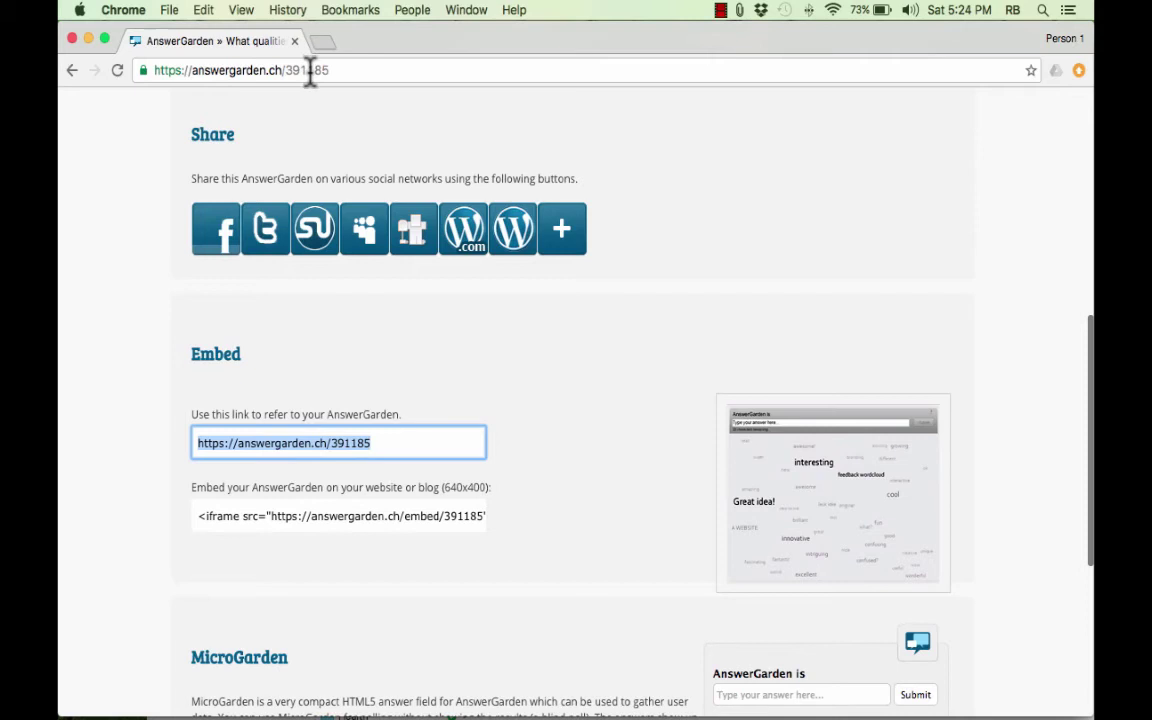
Show the export and API options for the AnswerGarden's answers.
{"action": "scroll", "coordinate": [590, 398], "scroll_direction": "up", "scroll_amount": 3}
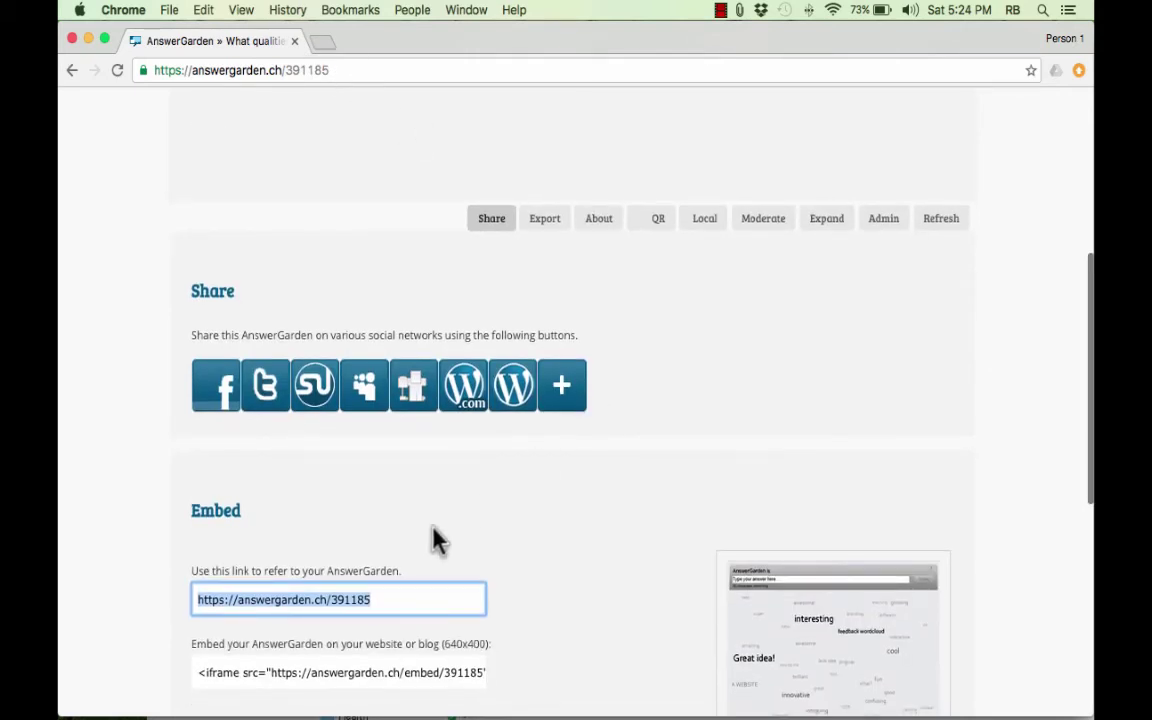
{"action": "left_click", "coordinate": [547, 236]}
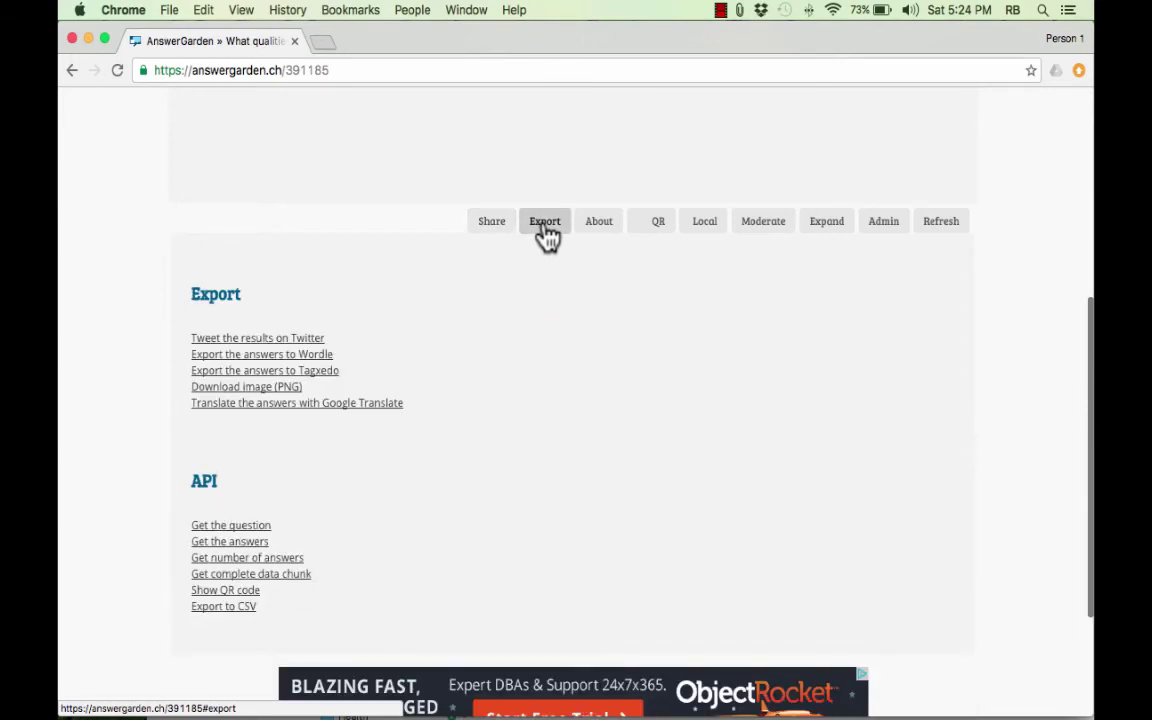
{"action": "left_click", "coordinate": [545, 234]}
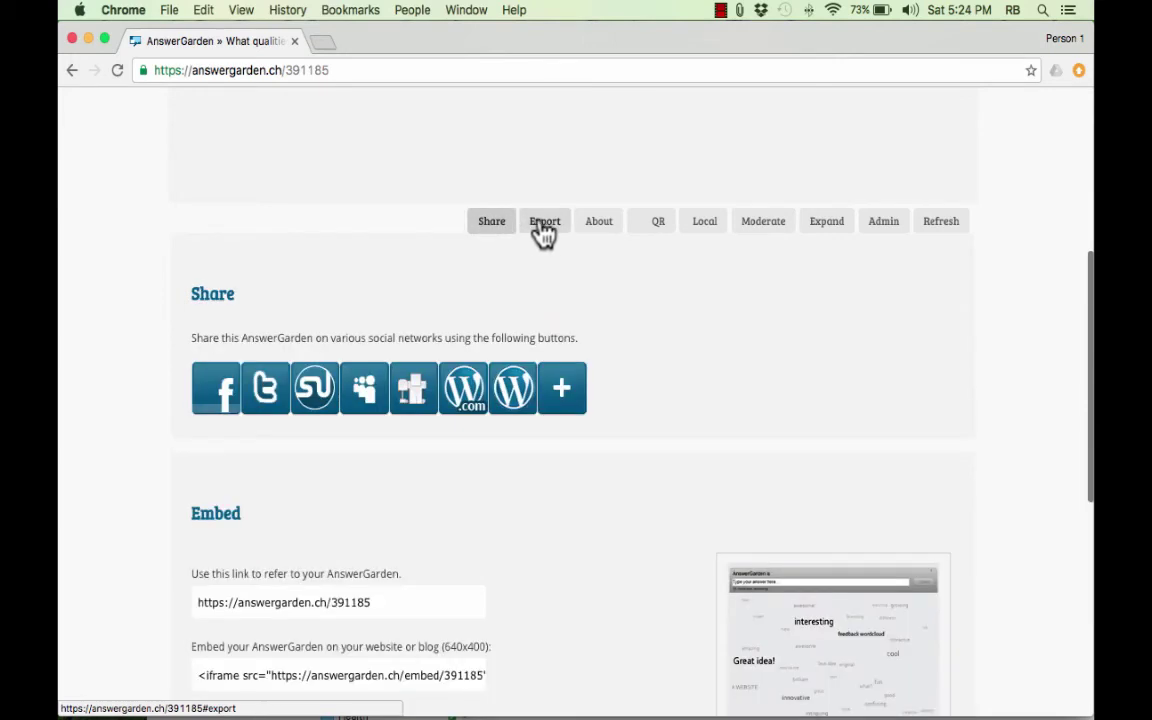
{"action": "left_click", "coordinate": [544, 232]}
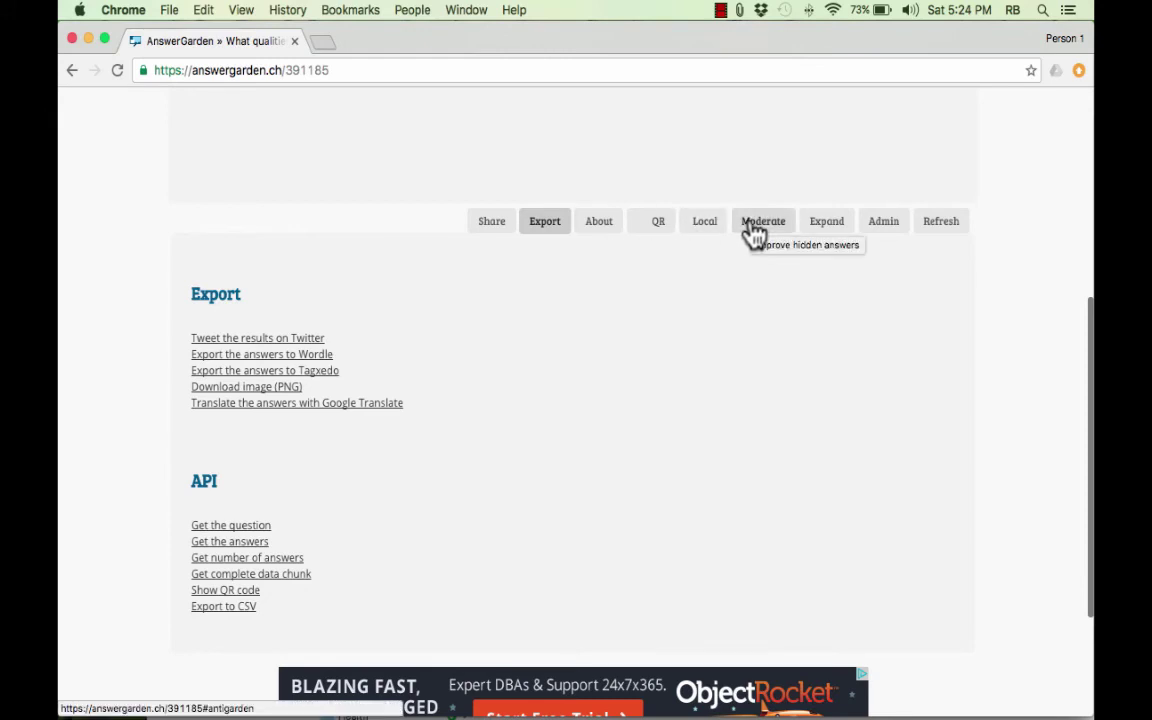
View the AntiGarden of hidden answers awaiting approval and return to the main AnswerGarden.
{"action": "scroll", "coordinate": [762, 245], "scroll_direction": "up", "scroll_amount": 5}
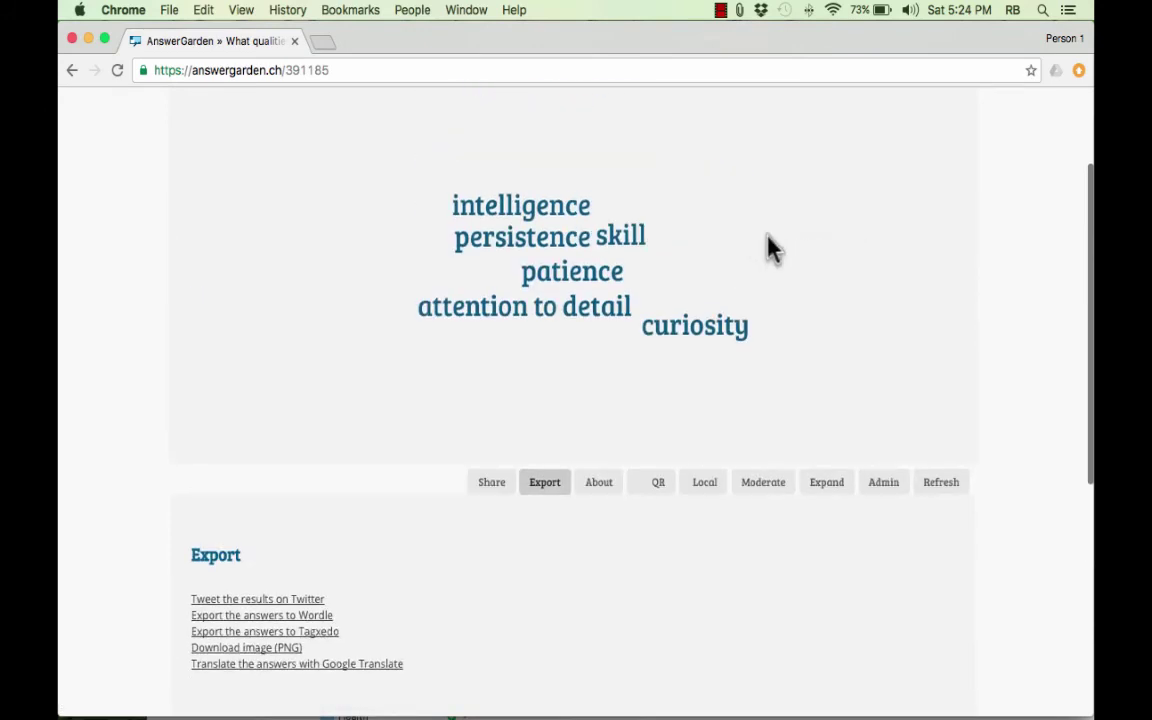
{"action": "left_click", "coordinate": [762, 494]}
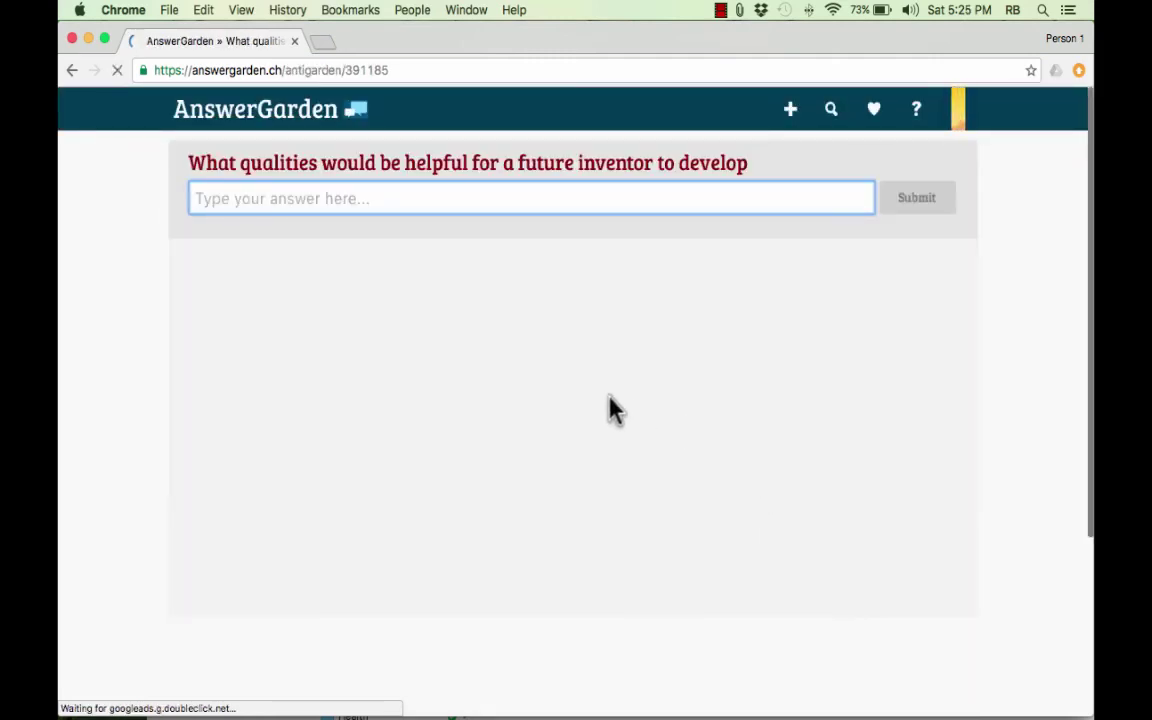
{"action": "scroll", "coordinate": [851, 501], "scroll_direction": "down", "scroll_amount": 5}
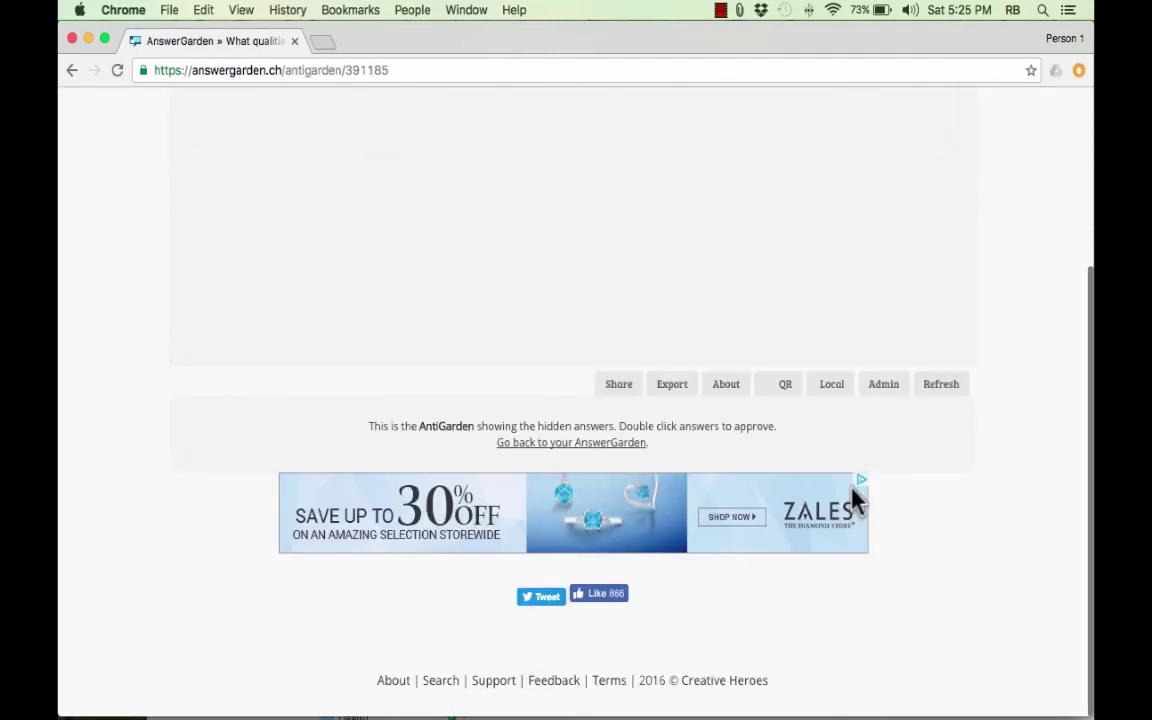
{"action": "scroll", "coordinate": [851, 501], "scroll_direction": "up", "scroll_amount": 5}
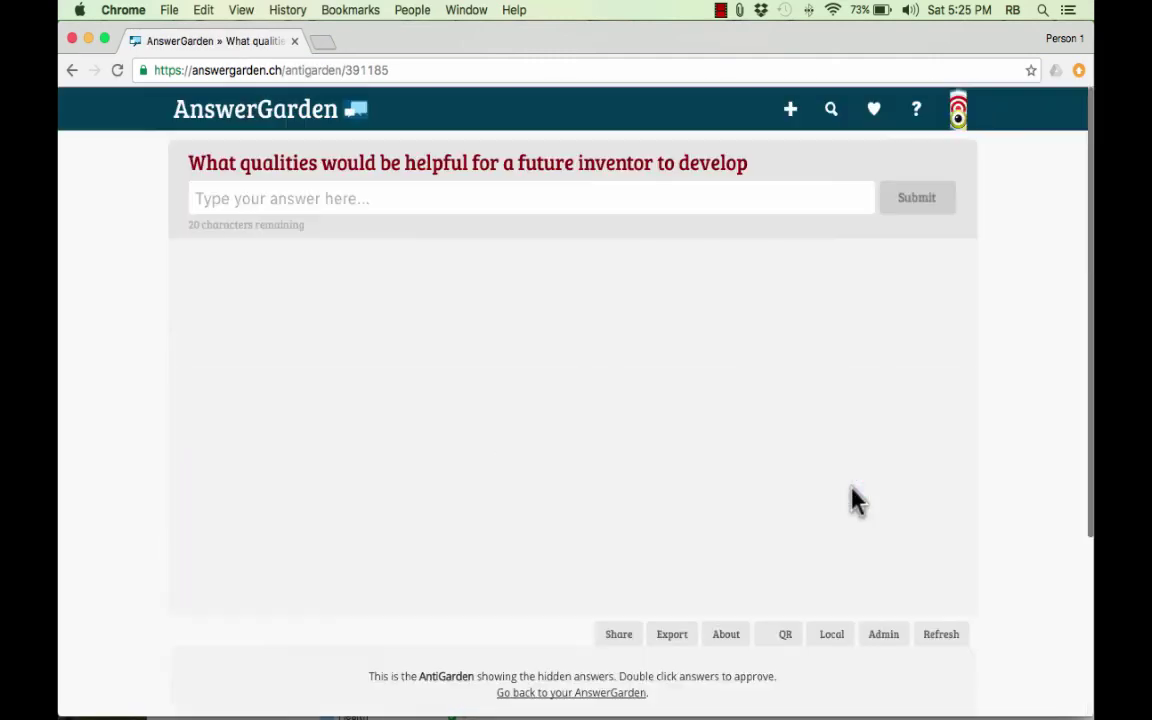
{"action": "left_click", "coordinate": [75, 76]}
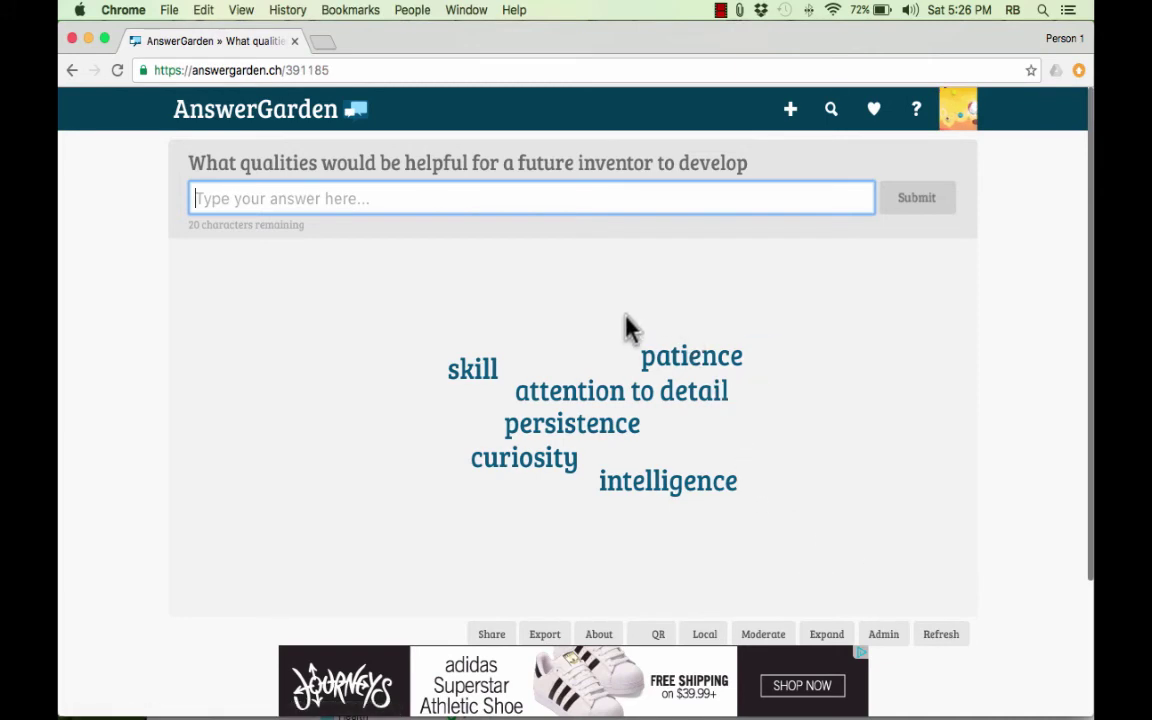
Refresh the word cloud repeatedly to rearrange the submitted answers.
{"action": "left_click", "coordinate": [941, 640]}
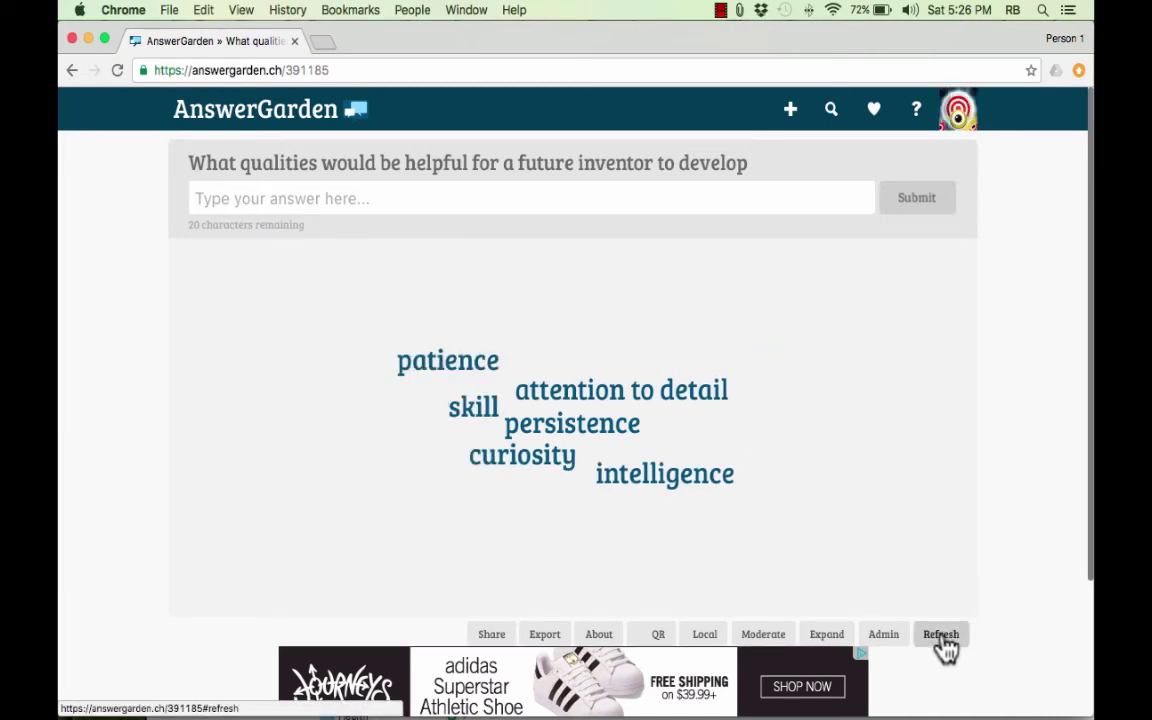
{"action": "left_click", "coordinate": [943, 640]}
{"action": "left_click", "coordinate": [941, 638]}
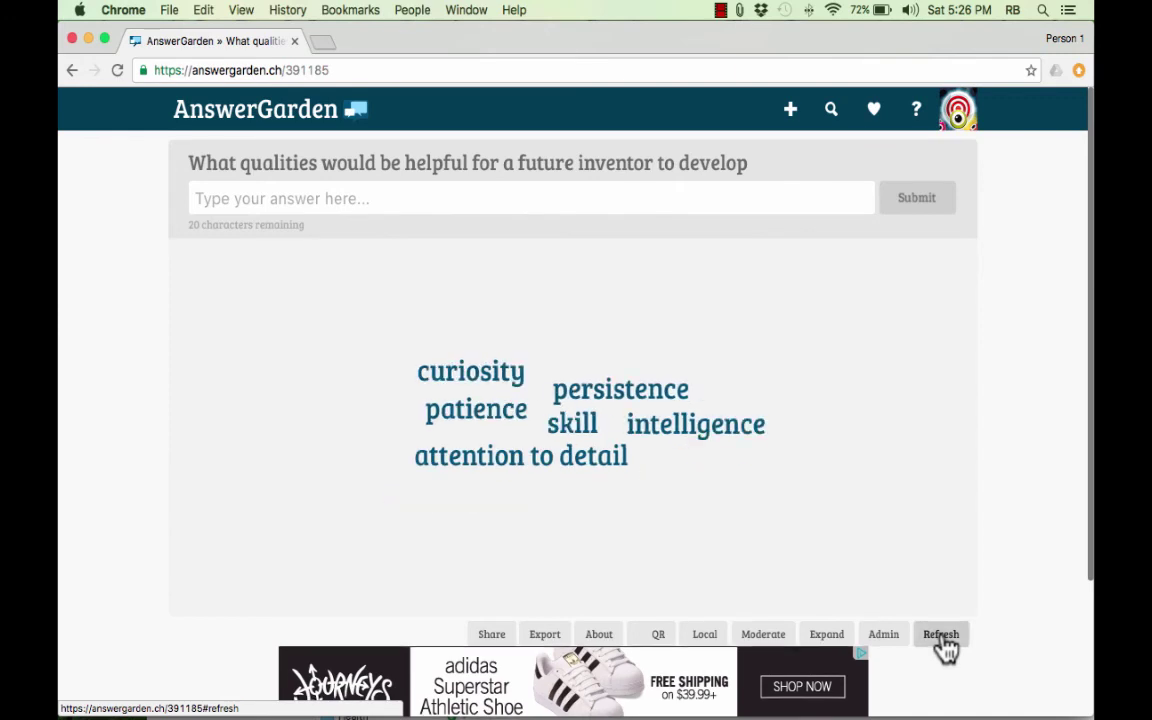
{"action": "left_click", "coordinate": [942, 640]}
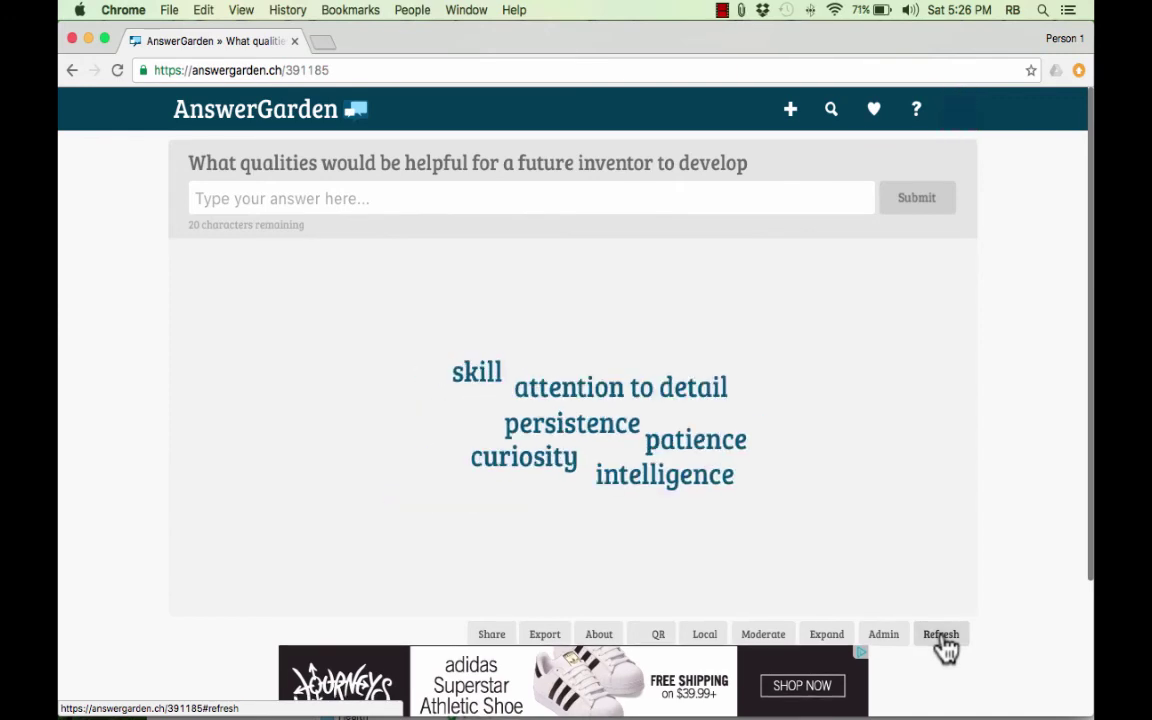
Review the administration settings for hiding answers, topic, mode, answer length, spam filter and wiping the AnswerGarden.
{"action": "left_click", "coordinate": [885, 636]}
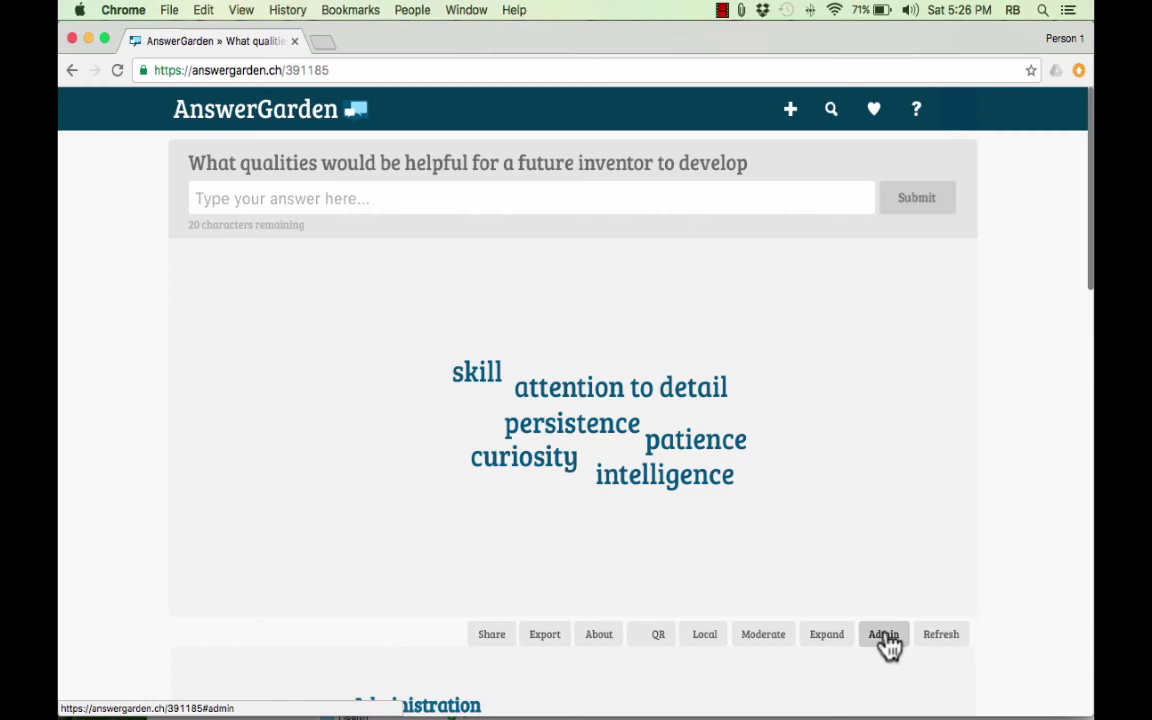
{"action": "scroll", "coordinate": [933, 640], "scroll_direction": "down", "scroll_amount": 3}
{"action": "scroll", "coordinate": [937, 640], "scroll_direction": "down", "scroll_amount": 4}
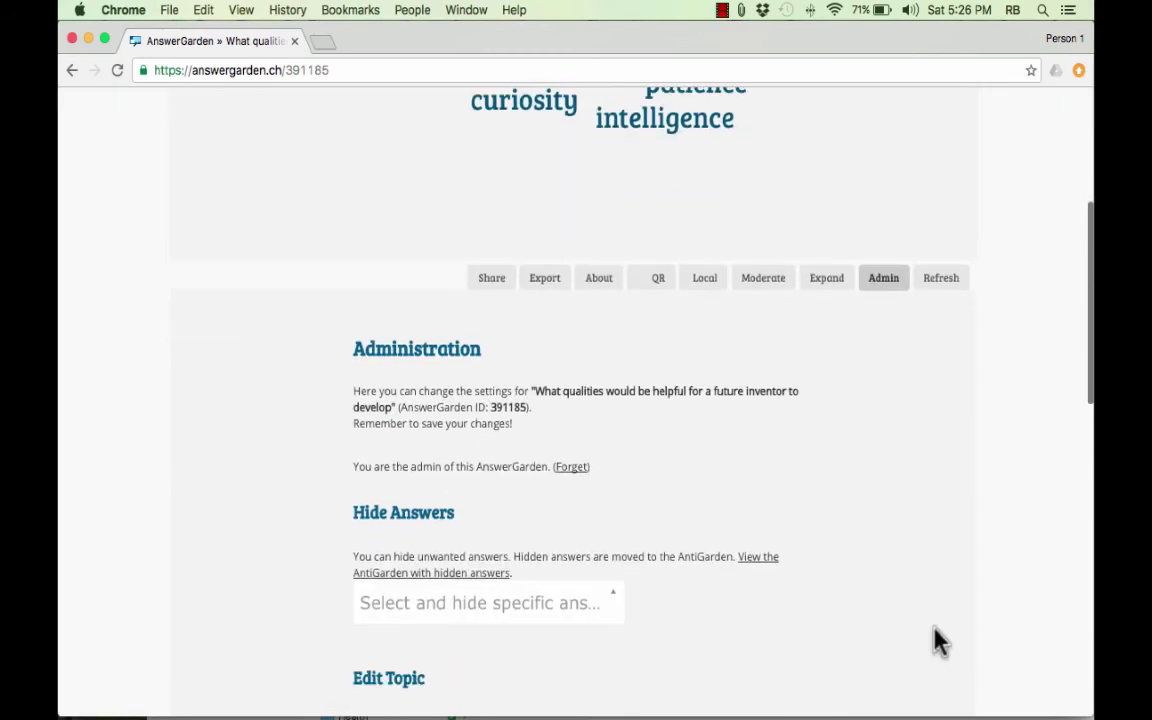
{"action": "scroll", "coordinate": [940, 640], "scroll_direction": "down", "scroll_amount": 2}
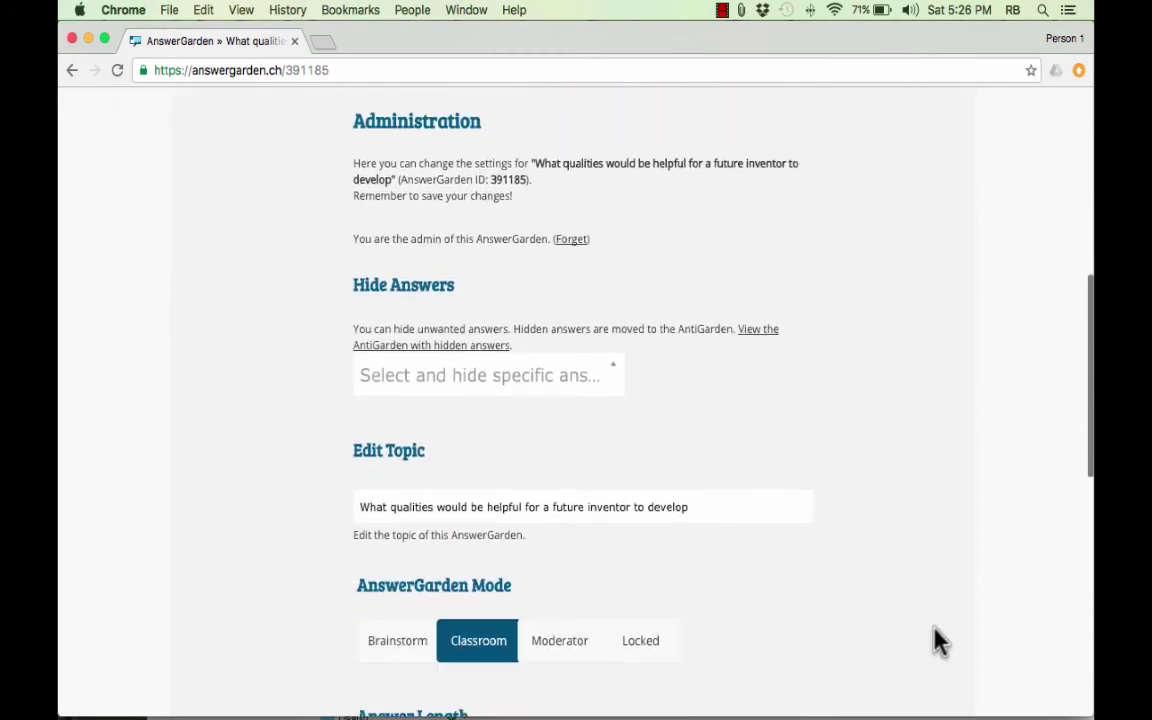
{"action": "scroll", "coordinate": [563, 617], "scroll_direction": "down", "scroll_amount": 5}
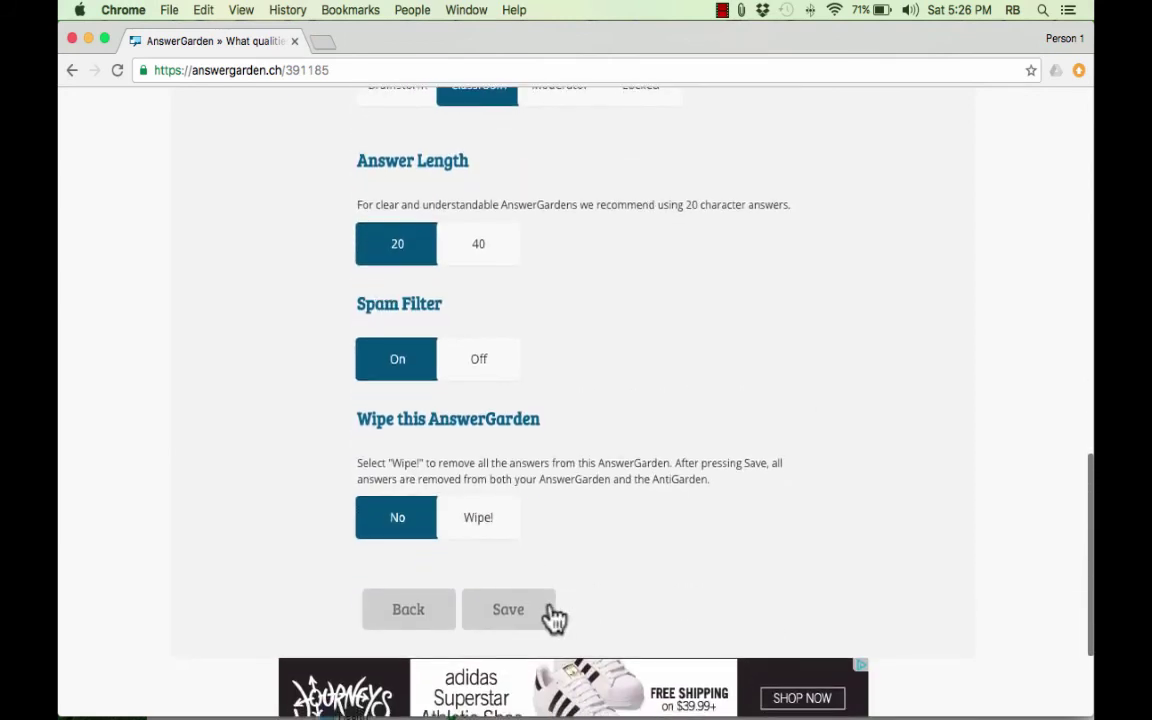
{"action": "left_click", "coordinate": [546, 619]}
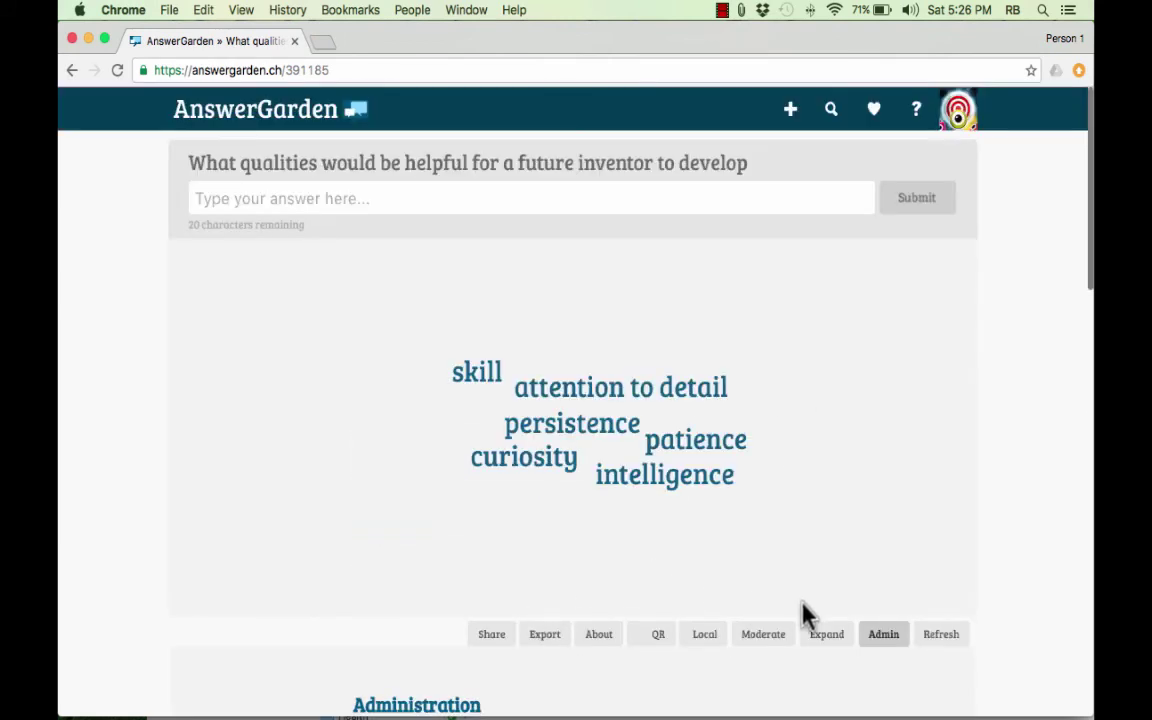
Try the expanded view of the AnswerGarden and return to the normal page with its word cloud.
{"action": "left_click", "coordinate": [884, 636]}
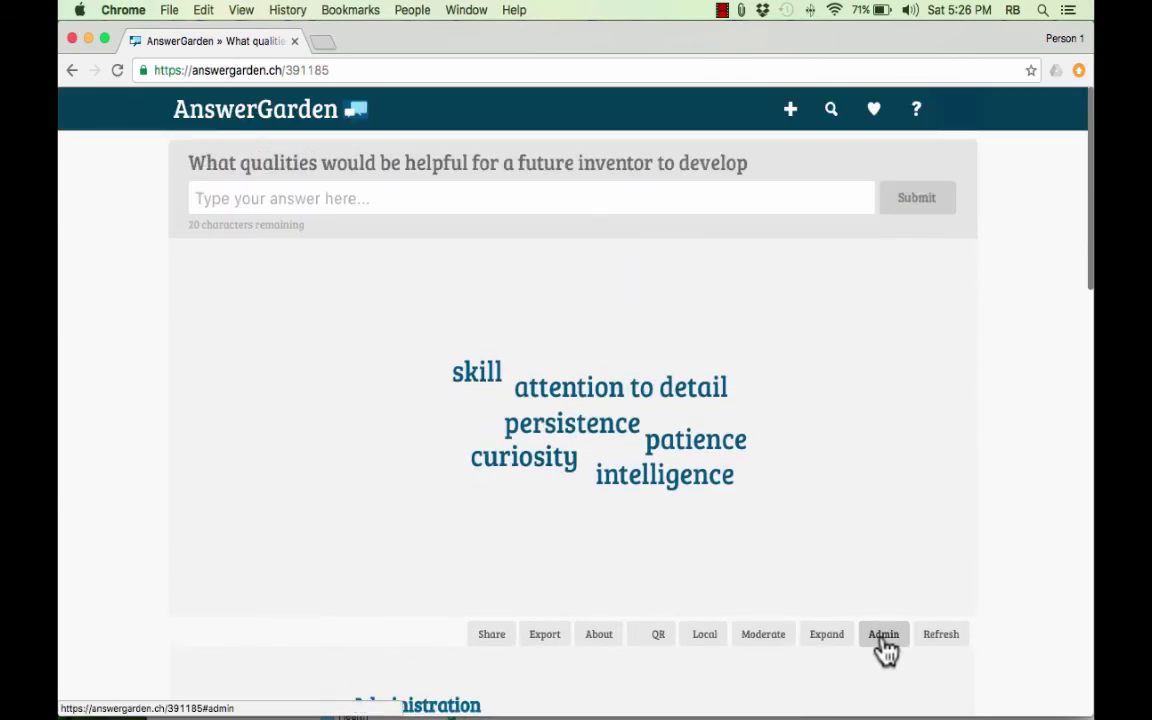
{"action": "left_click", "coordinate": [830, 636]}
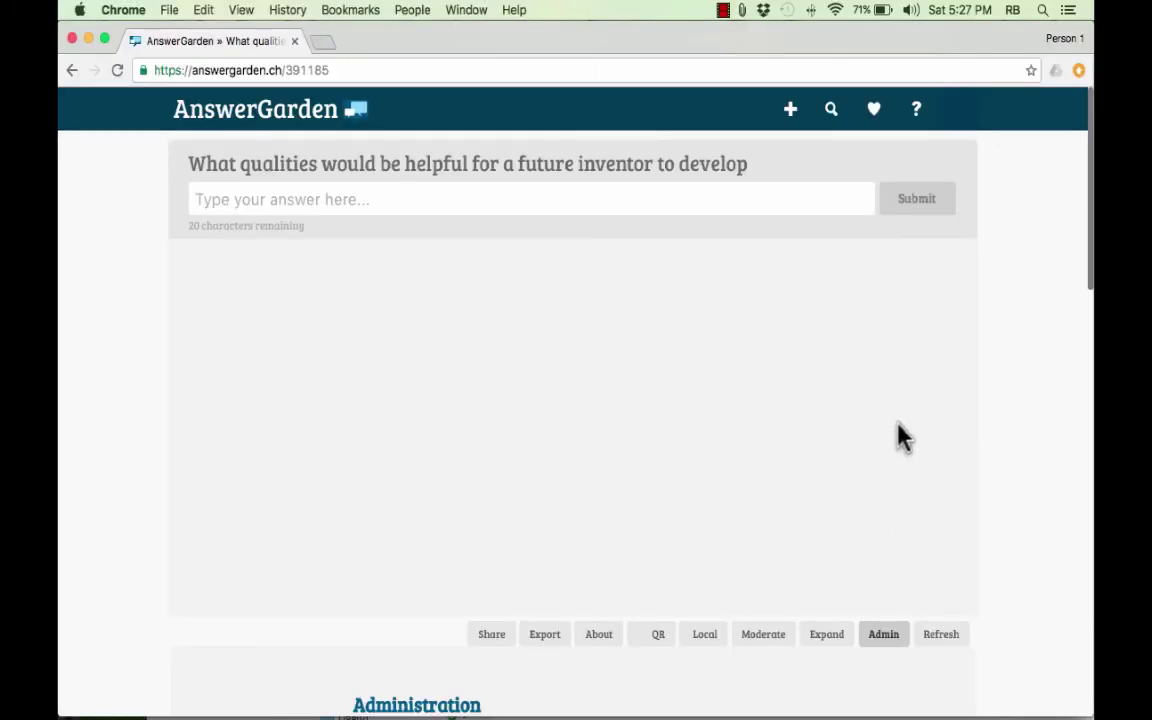
{"action": "scroll", "coordinate": [860, 404], "scroll_direction": "down", "scroll_amount": 2}
{"action": "scroll", "coordinate": [860, 404], "scroll_direction": "down", "scroll_amount": 3}
{"action": "scroll", "coordinate": [855, 440], "scroll_direction": "up", "scroll_amount": 5}
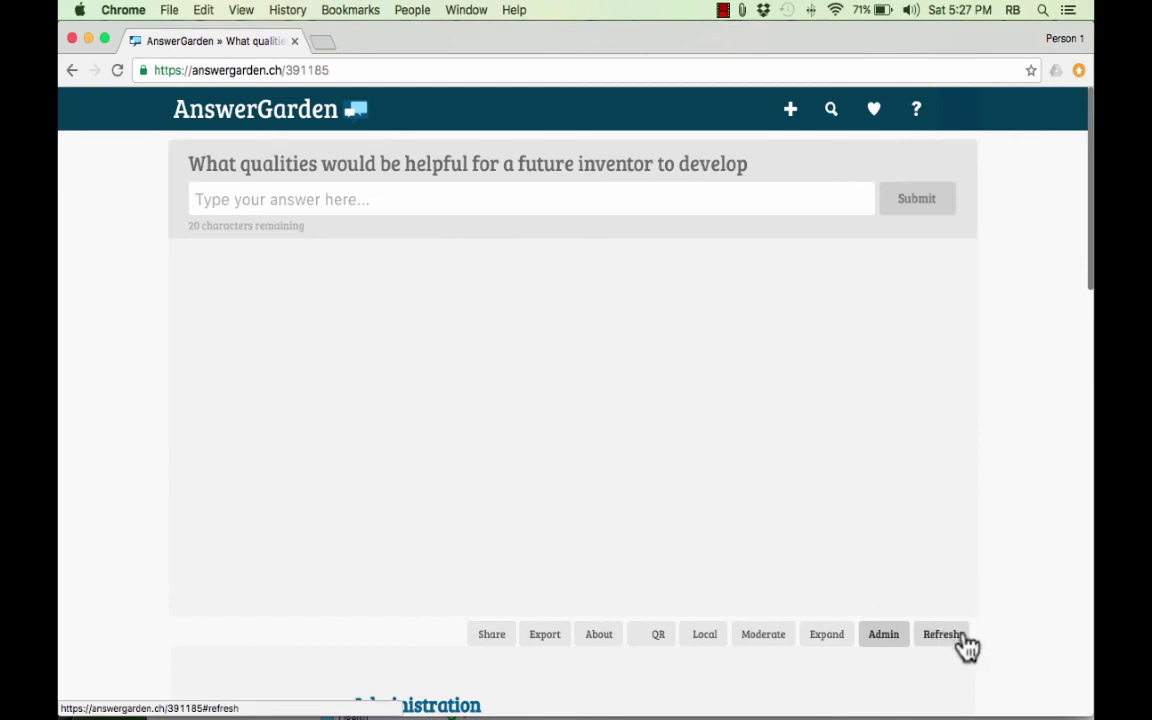
{"action": "left_click", "coordinate": [546, 636]}
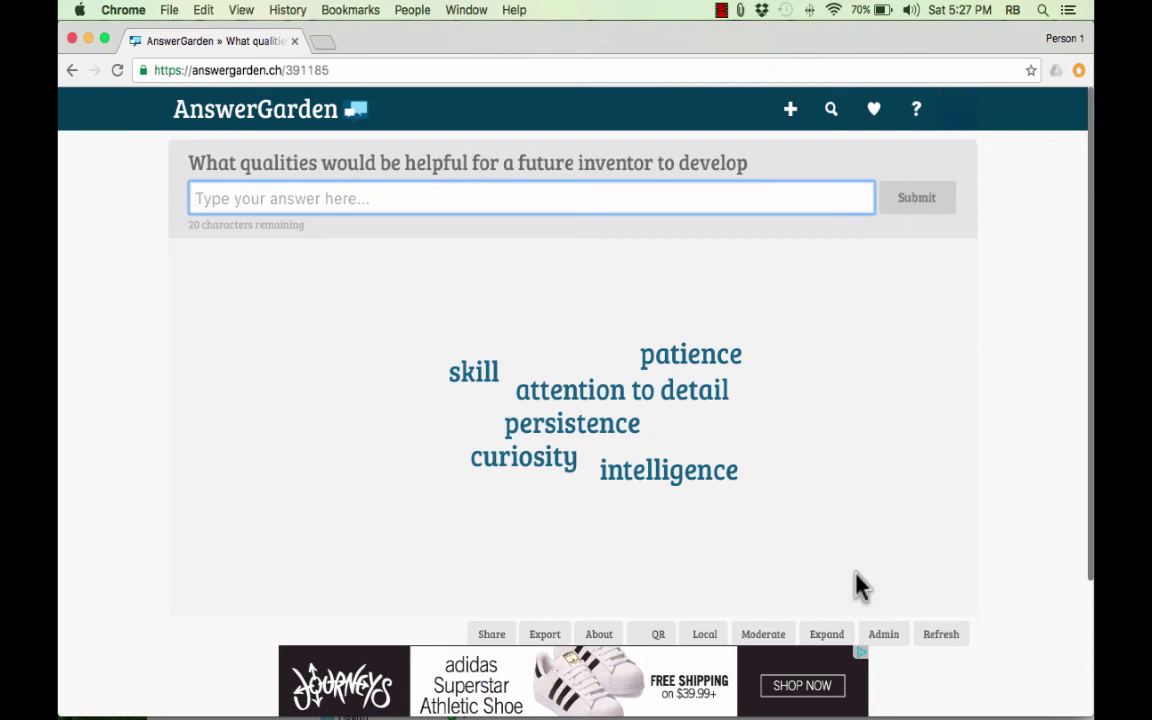
Capture two screenshots of the page area surrounding the word cloud.
{"action": "key", "text": "super+shift+4"}
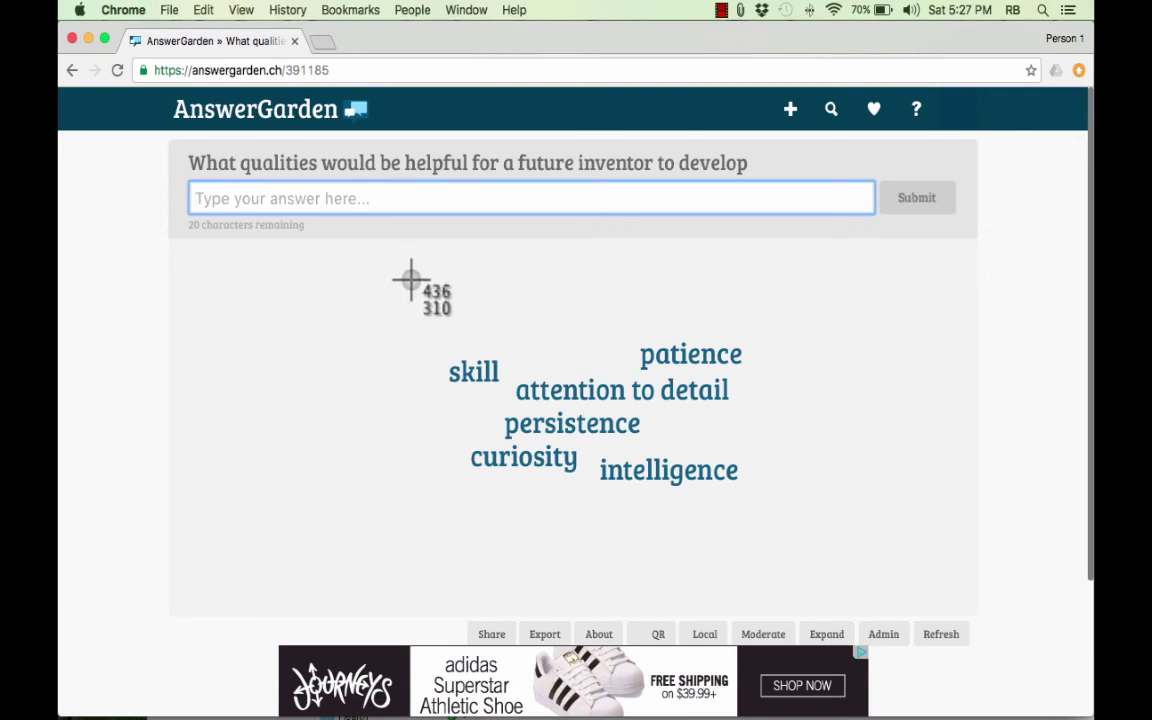
{"action": "left_click_drag", "start_coordinate": [411, 281], "coordinate": [810, 537]}
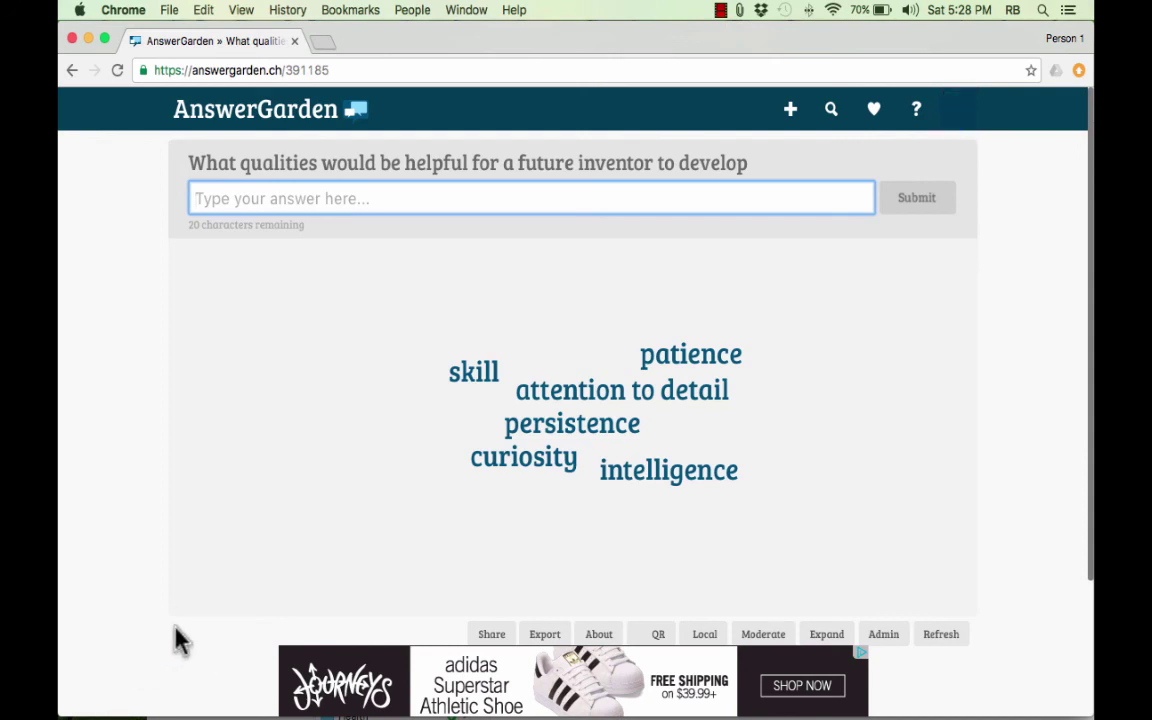
{"action": "key", "text": "super+shift+4"}
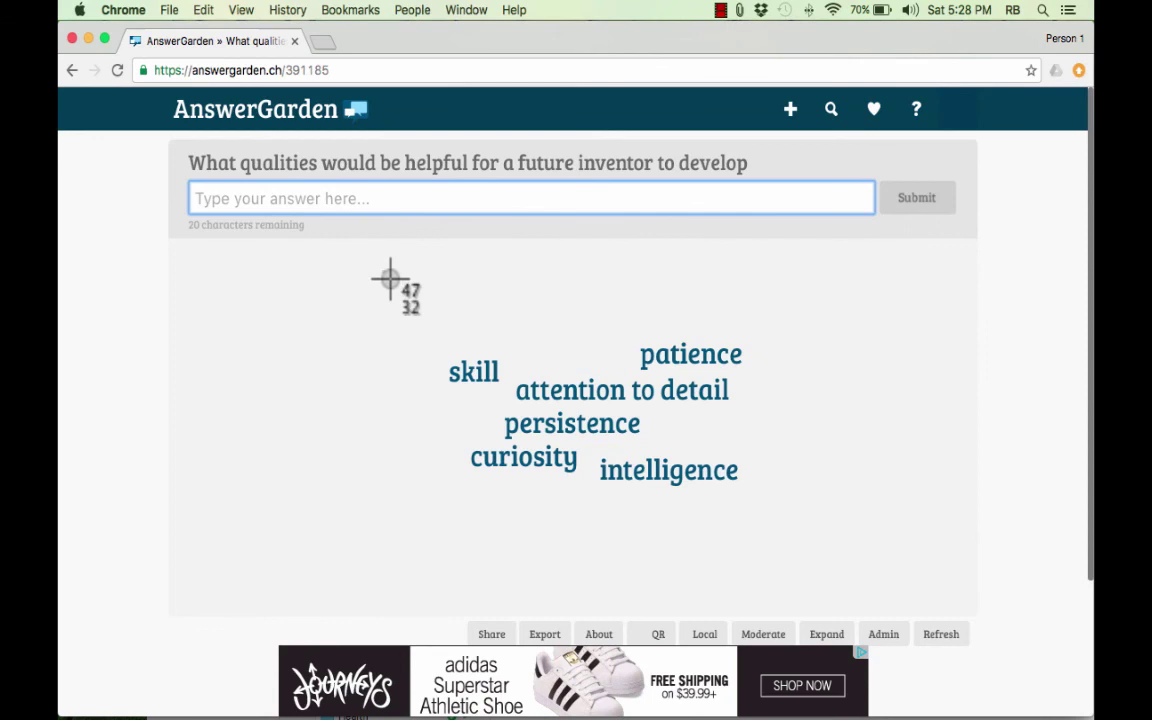
{"action": "left_click_drag", "start_coordinate": [388, 272], "coordinate": [860, 537]}
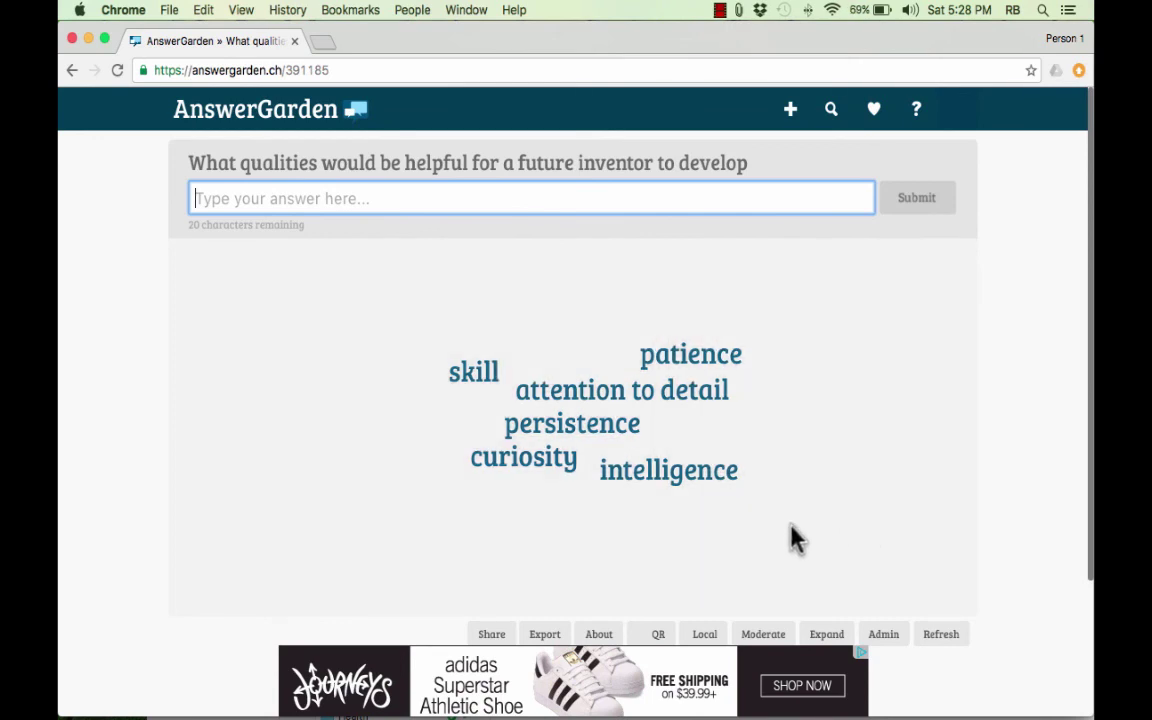